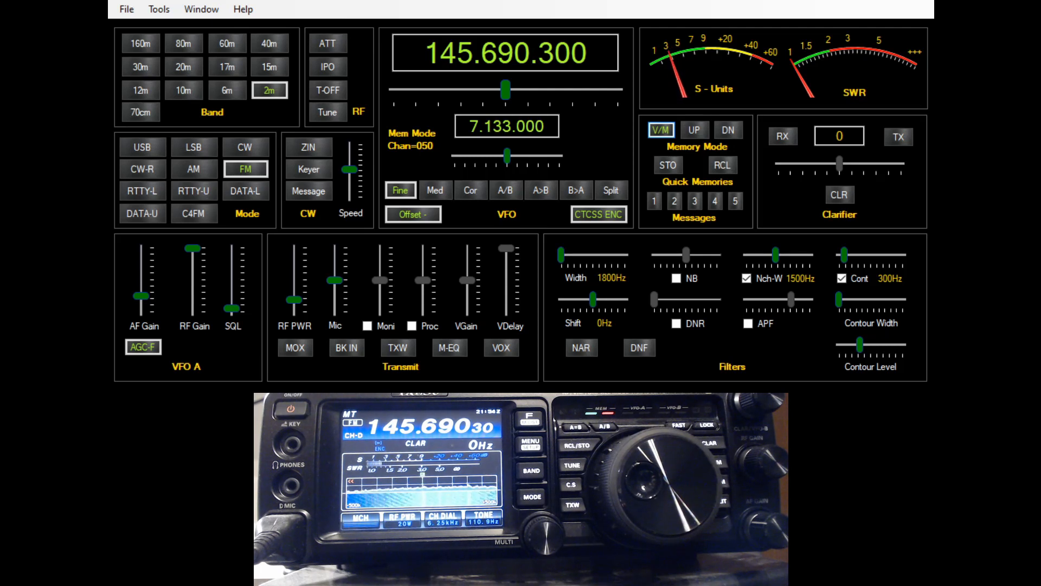
Return from memory tune to channel 050, leave memory mode, and switch the VFO to the 40m band and back to 2m.
{"action": "left_click", "coordinate": [661, 131]}
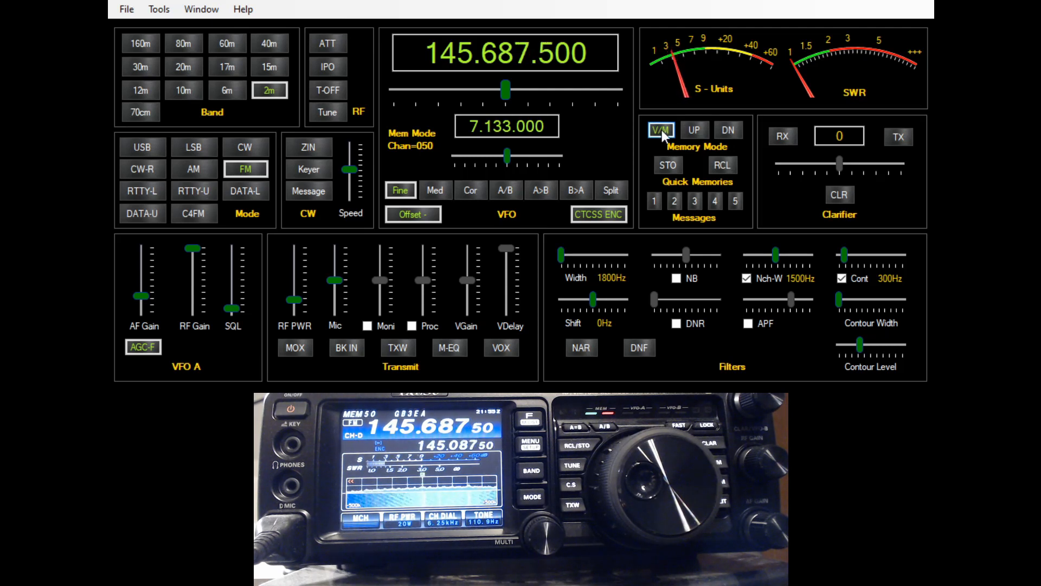
{"action": "left_click", "coordinate": [661, 130]}
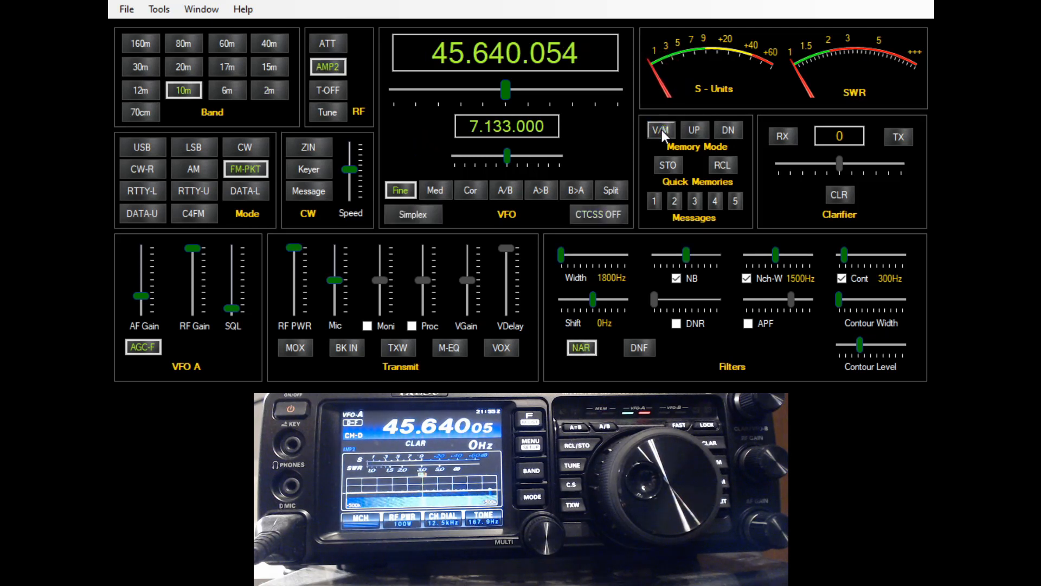
{"action": "left_click", "coordinate": [138, 45]}
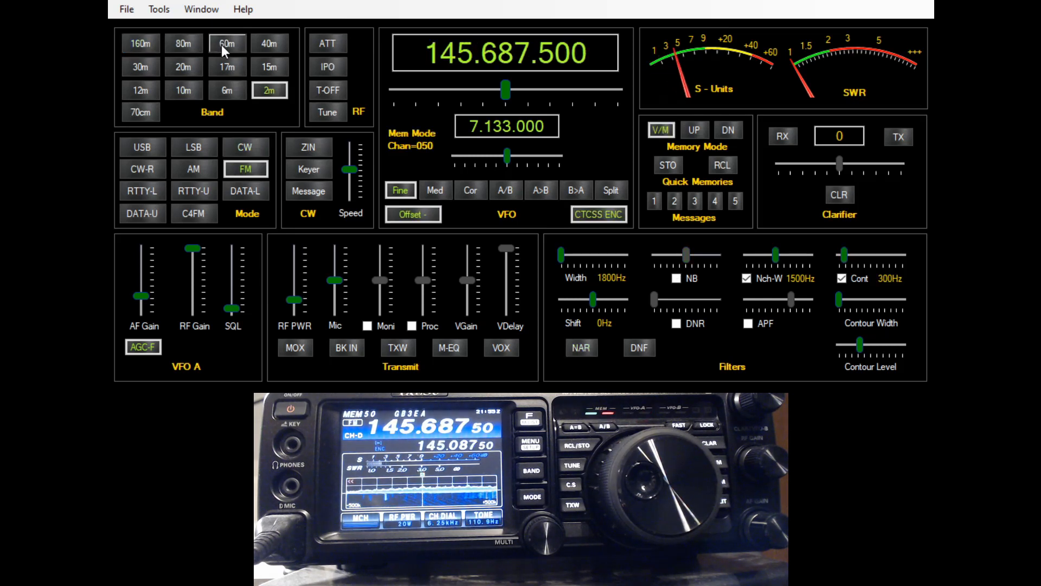
{"action": "left_click", "coordinate": [269, 46]}
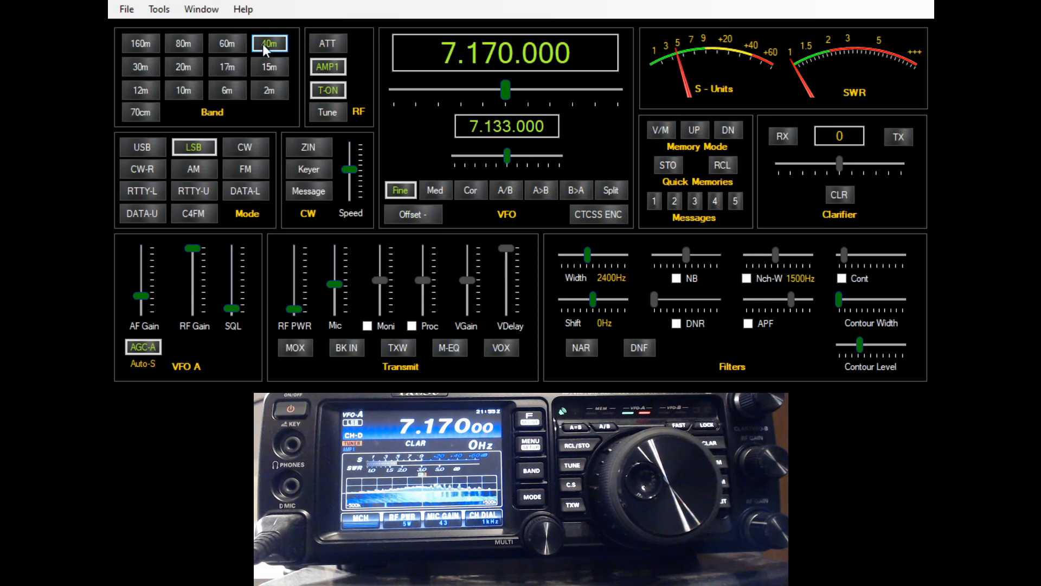
{"action": "left_click", "coordinate": [270, 90]}
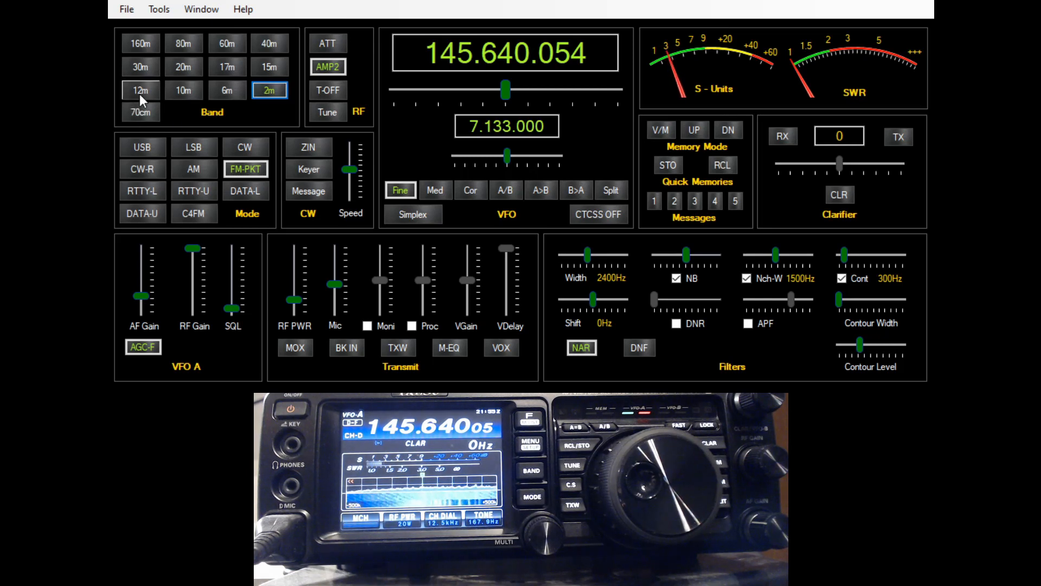
Nudge the main VFO to 145.640.055 and cycle the tone squelch through CTCSS E/D and DCS ENC back to CTCSS OFF.
{"action": "left_click", "coordinate": [327, 67]}
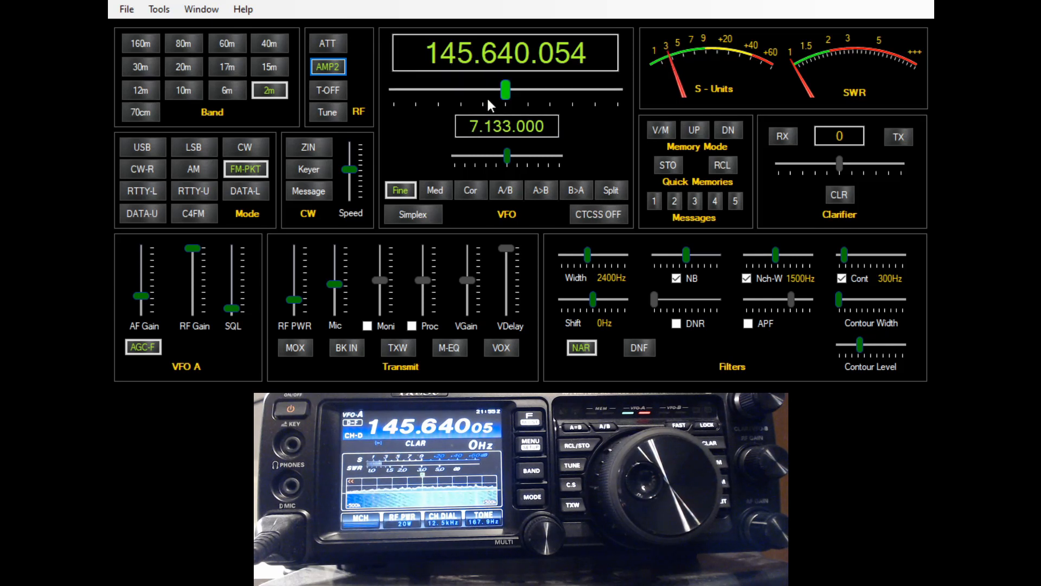
{"action": "left_click_drag", "start_coordinate": [507, 90], "coordinate": [508, 96]}
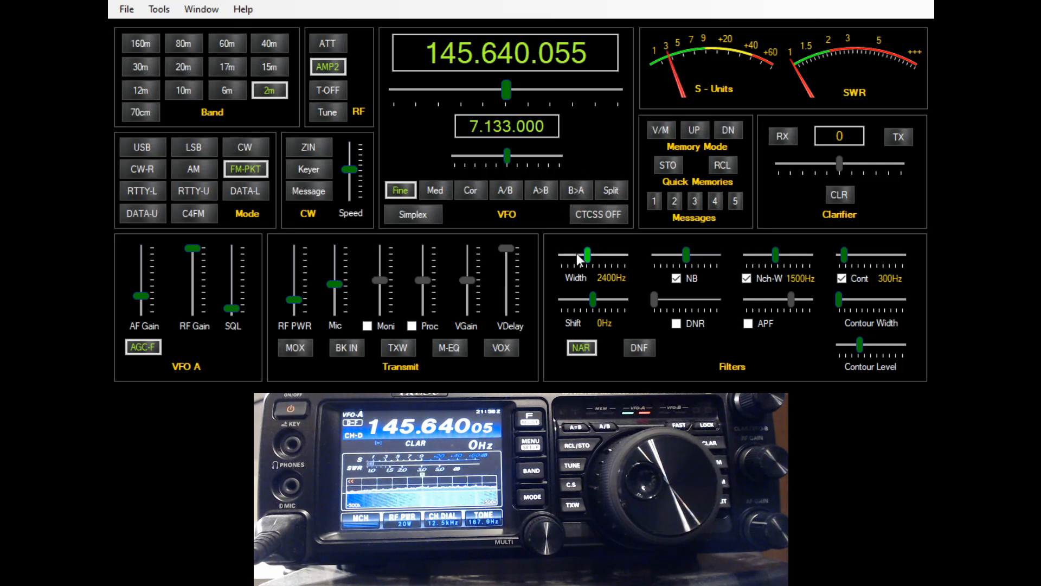
{"action": "left_click", "coordinate": [591, 215]}
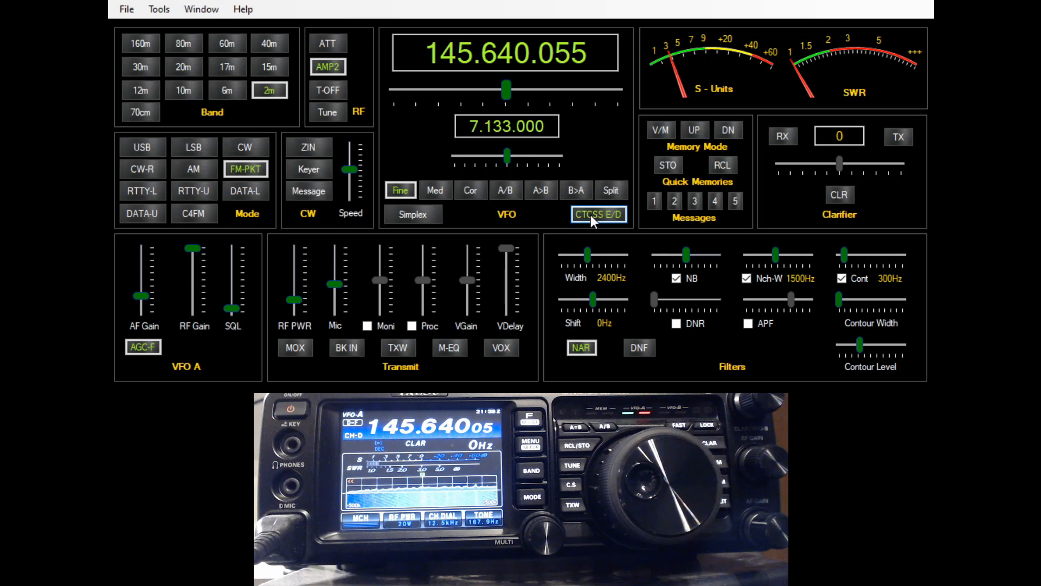
{"action": "left_click", "coordinate": [590, 215]}
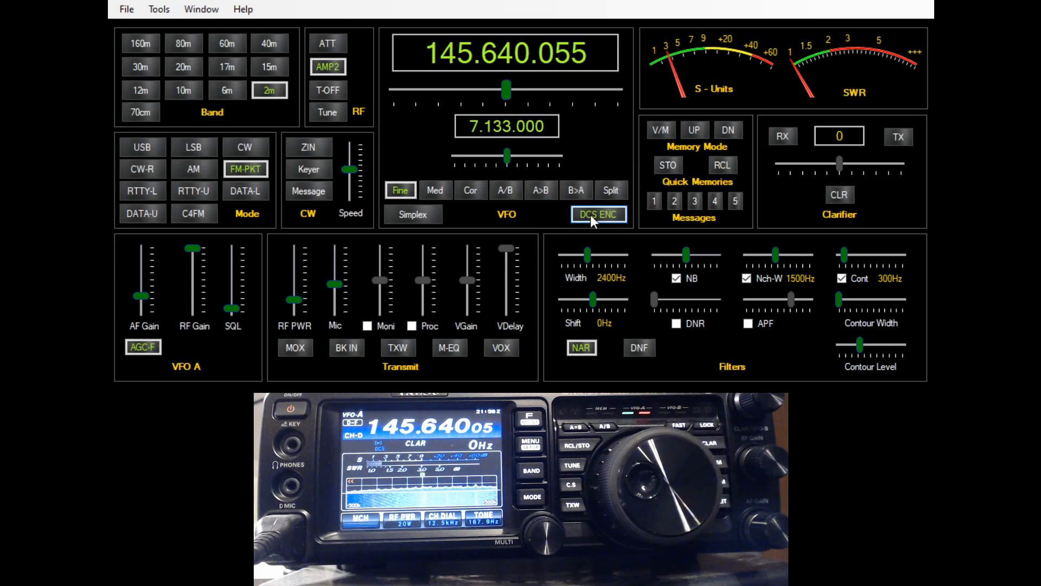
{"action": "left_click", "coordinate": [591, 214]}
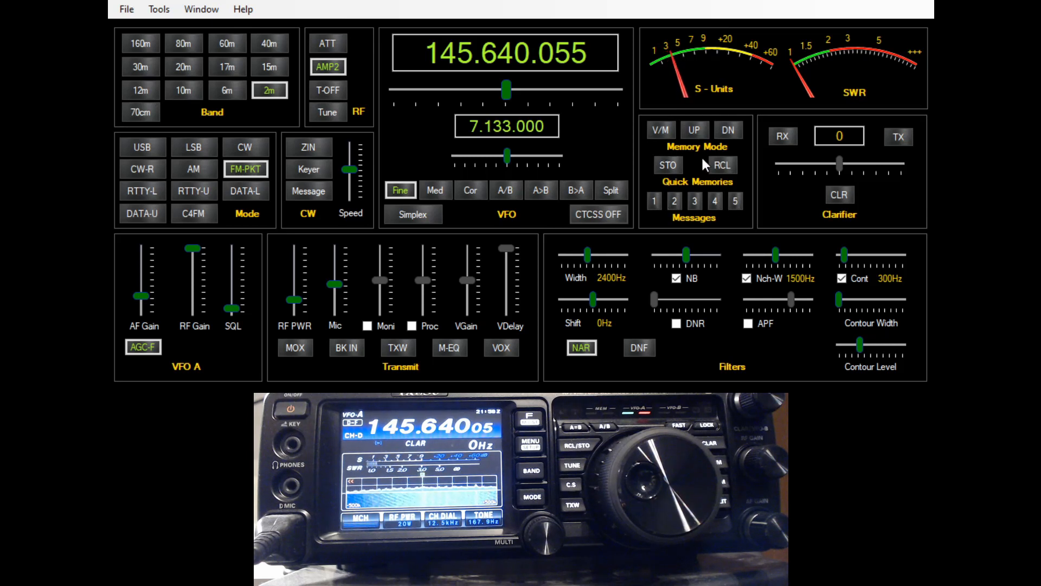
Enter memory mode and step up through the memory channels from 050 to 060.
{"action": "left_click", "coordinate": [660, 130]}
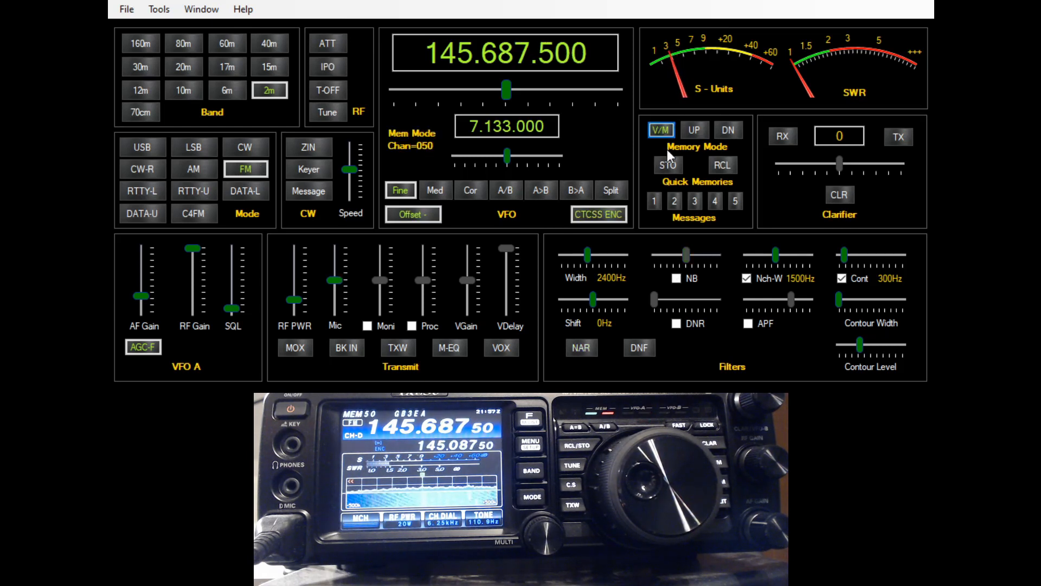
{"action": "left_click", "coordinate": [691, 129]}
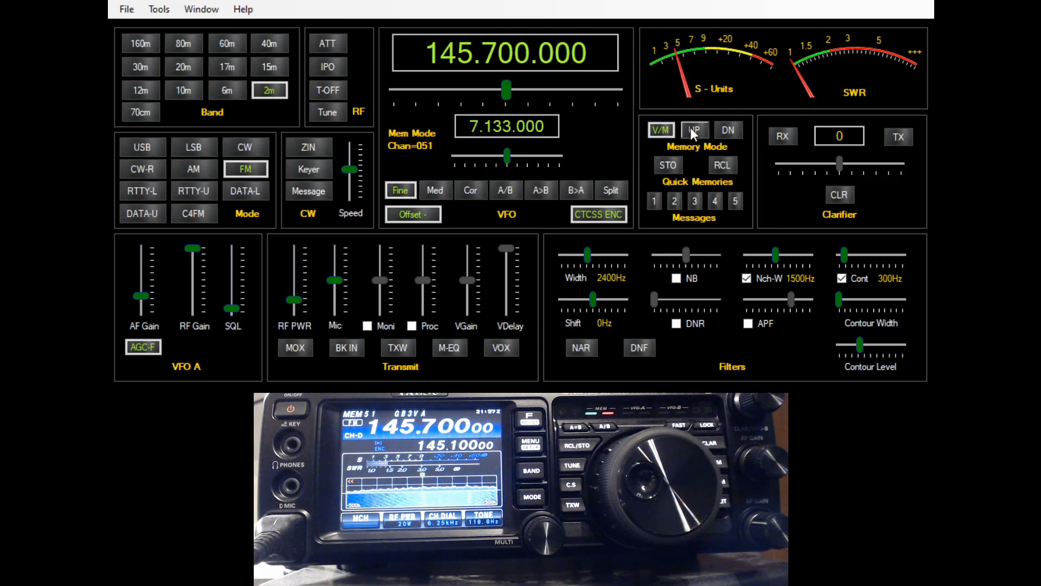
{"action": "left_click", "coordinate": [691, 129]}
{"action": "left_click", "coordinate": [690, 129]}
{"action": "left_click", "coordinate": [691, 129]}
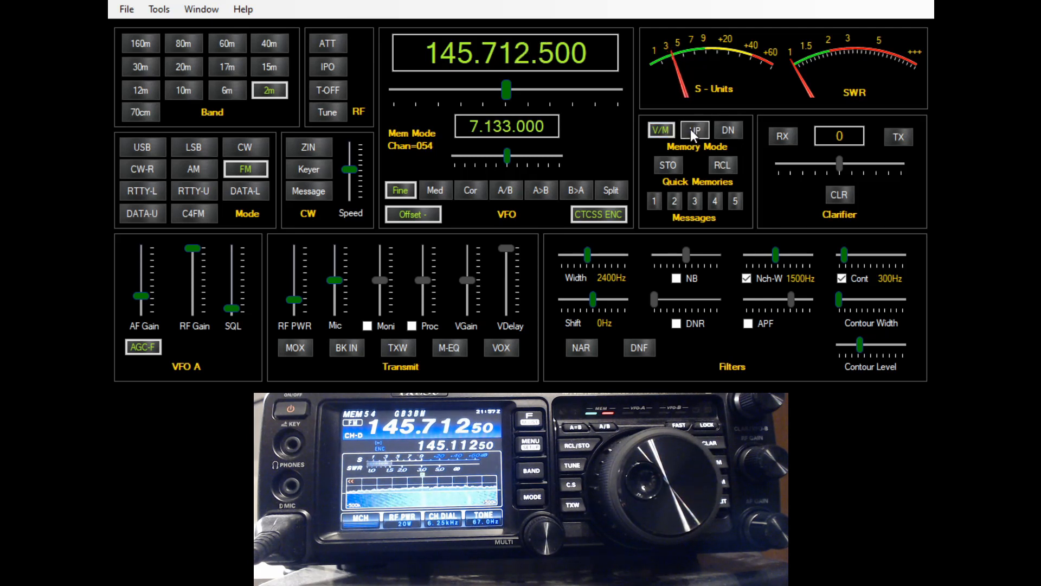
{"action": "left_click", "coordinate": [691, 129]}
{"action": "left_click", "coordinate": [691, 129]}
{"action": "left_click", "coordinate": [690, 129]}
{"action": "left_click", "coordinate": [691, 129]}
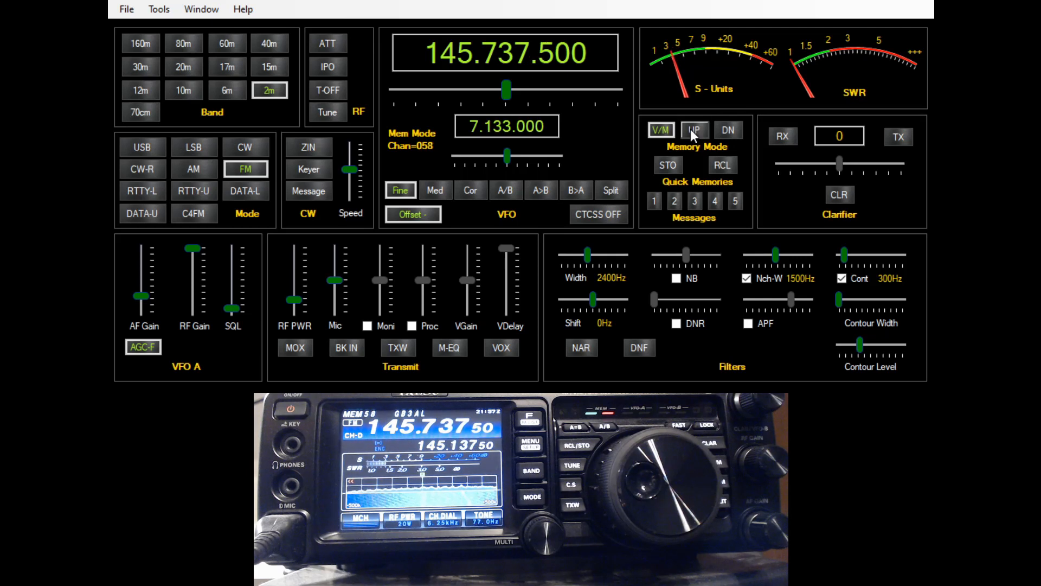
{"action": "left_click", "coordinate": [691, 129]}
{"action": "left_click", "coordinate": [691, 129]}
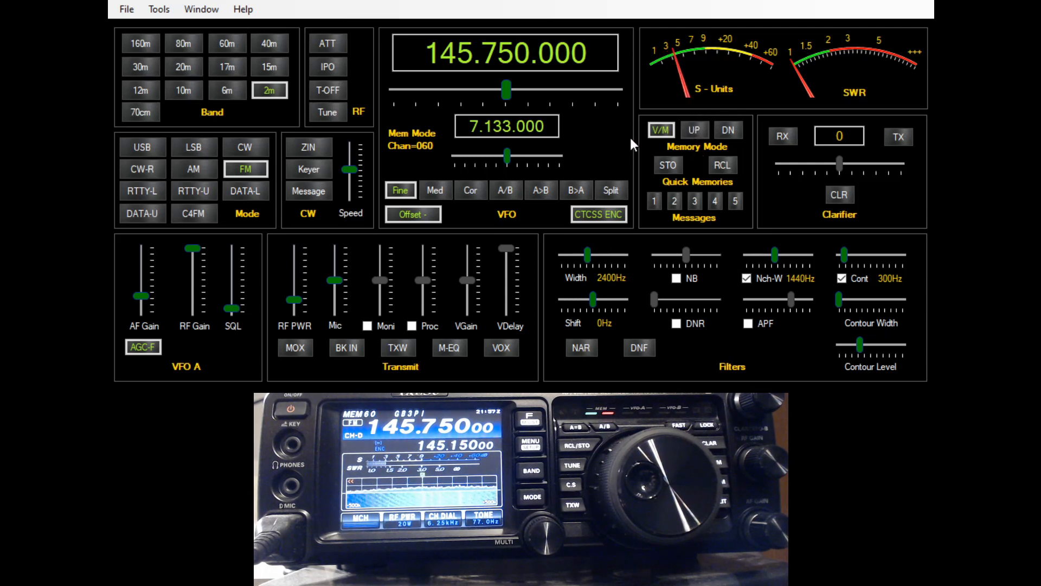
Tune the main frequency down and up by its hundreds-of-hertz digit, ending at 145.750.000.
{"action": "left_click", "coordinate": [545, 54]}
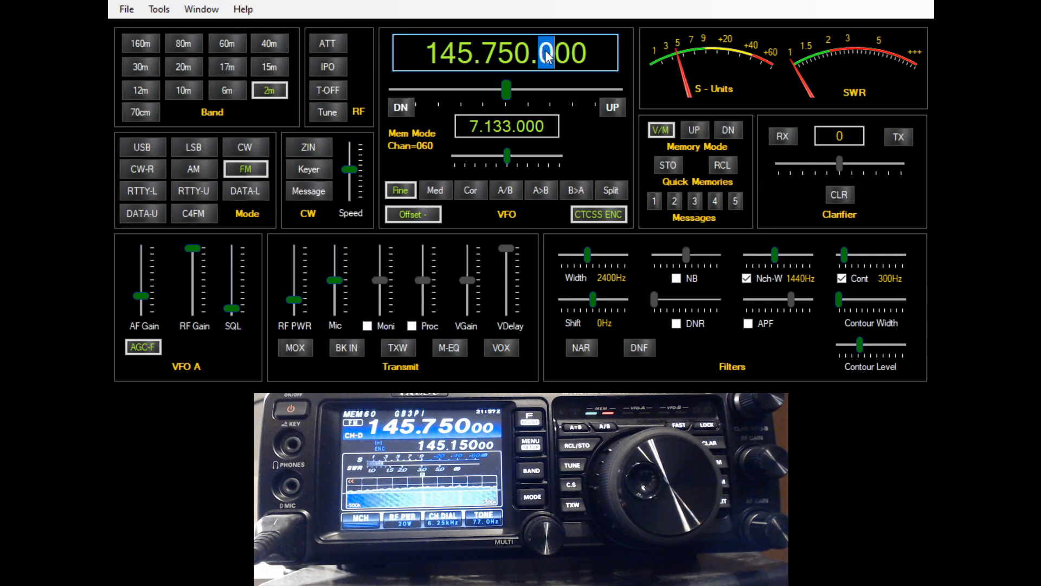
{"action": "scroll", "coordinate": [546, 57], "scroll_direction": "down", "scroll_amount": 4}
{"action": "scroll", "coordinate": [544, 58], "scroll_direction": "up", "scroll_amount": 4}
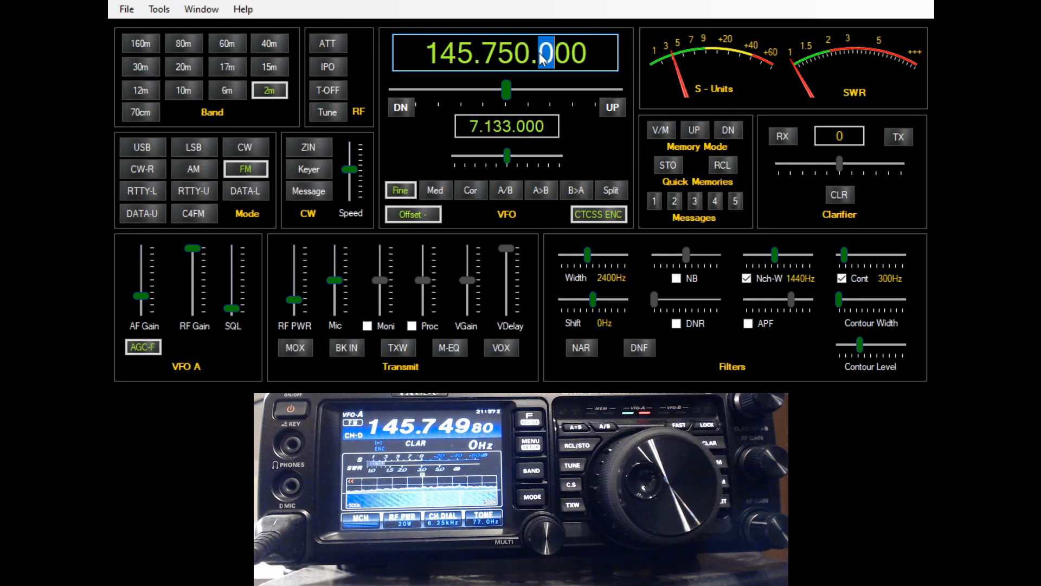
{"action": "scroll", "coordinate": [544, 58], "scroll_direction": "down", "scroll_amount": 4}
{"action": "scroll", "coordinate": [544, 58], "scroll_direction": "up", "scroll_amount": 2}
{"action": "scroll", "coordinate": [544, 58], "scroll_direction": "up", "scroll_amount": 1}
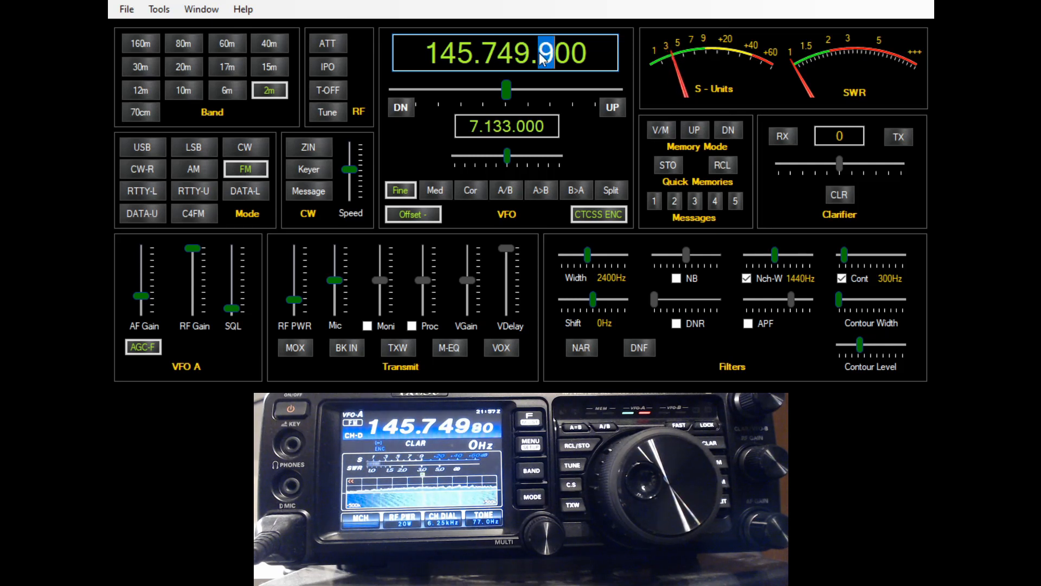
{"action": "scroll", "coordinate": [543, 58], "scroll_direction": "up", "scroll_amount": 1}
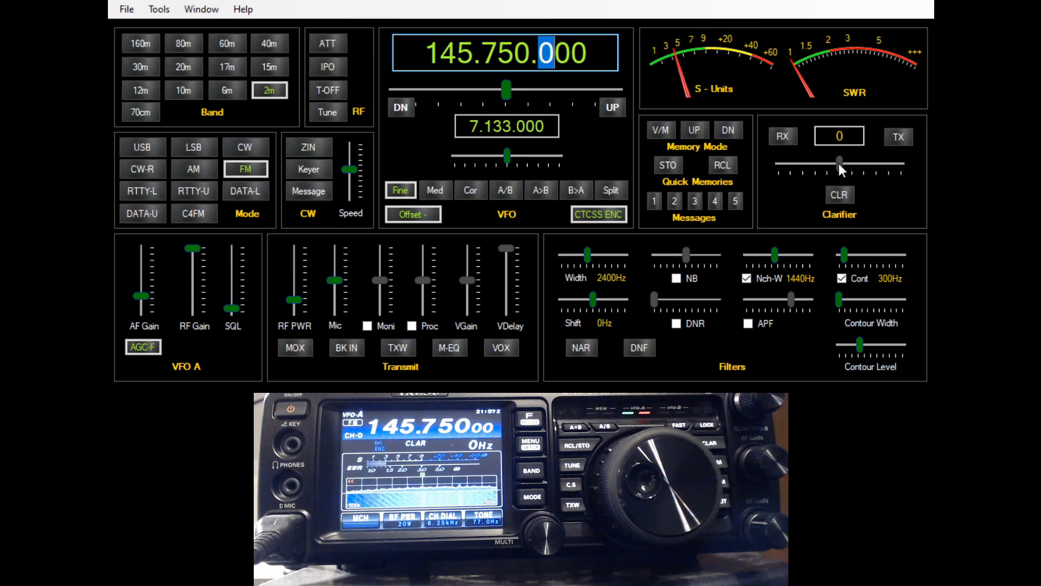
Offset the receive clarifier by 340 Hz, switch RX clarifier off again, and try adjusting the filter width.
{"action": "left_click", "coordinate": [783, 136]}
{"action": "mouse_move", "coordinate": [839, 163]}
{"action": "left_mouse_down"}
{"action": "mouse_move", "coordinate": [858, 163]}
{"action": "mouse_move", "coordinate": [842, 167]}
{"action": "left_mouse_up"}
{"action": "left_click", "coordinate": [782, 136]}
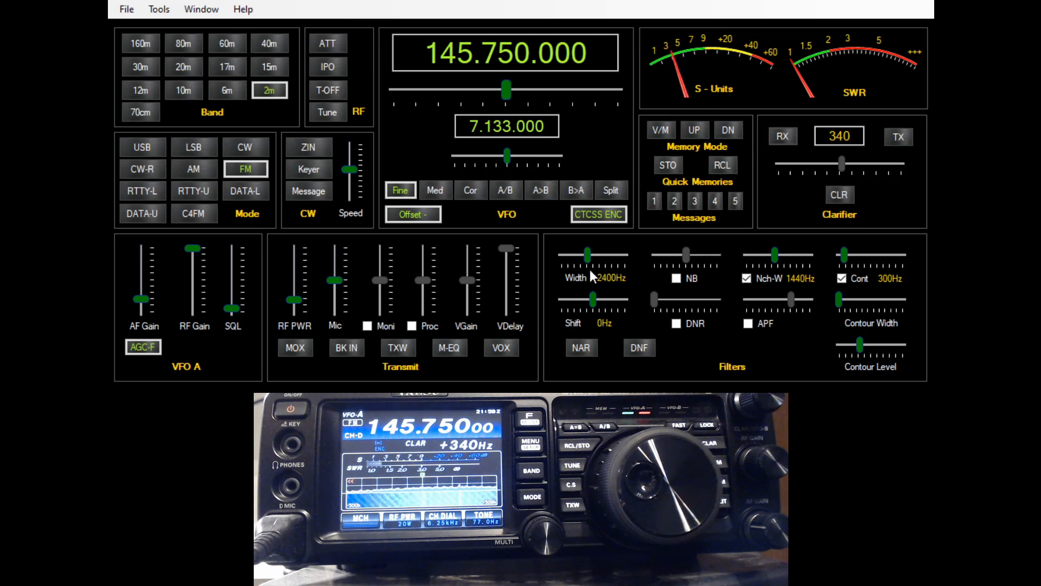
{"action": "left_click_drag", "start_coordinate": [588, 255], "coordinate": [595, 262]}
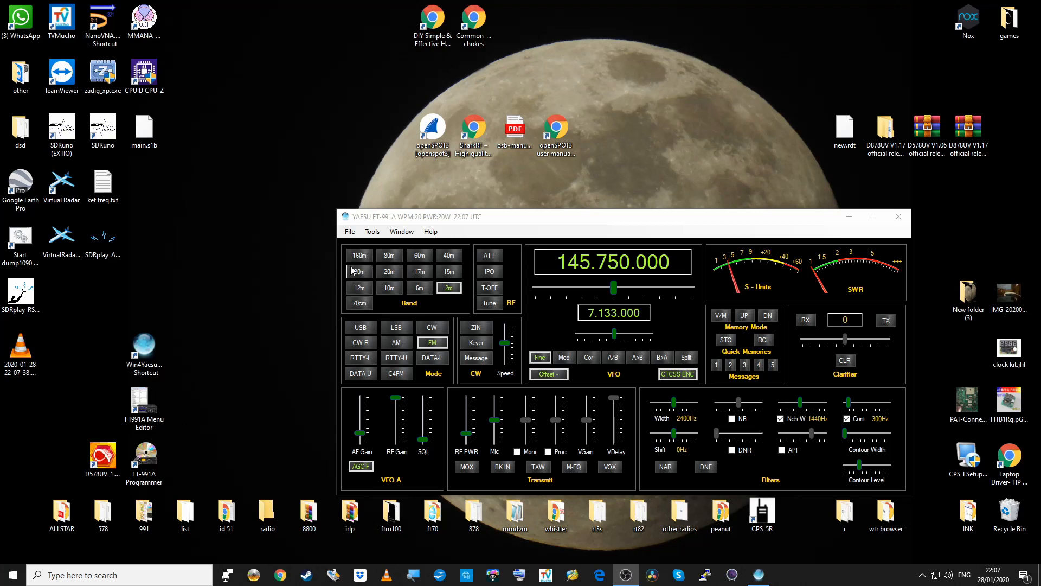
Open the Parametric Equalizer to examine its low, mid and high band controls, and close it.
{"action": "left_click", "coordinate": [349, 232]}
{"action": "left_click", "coordinate": [350, 232]}
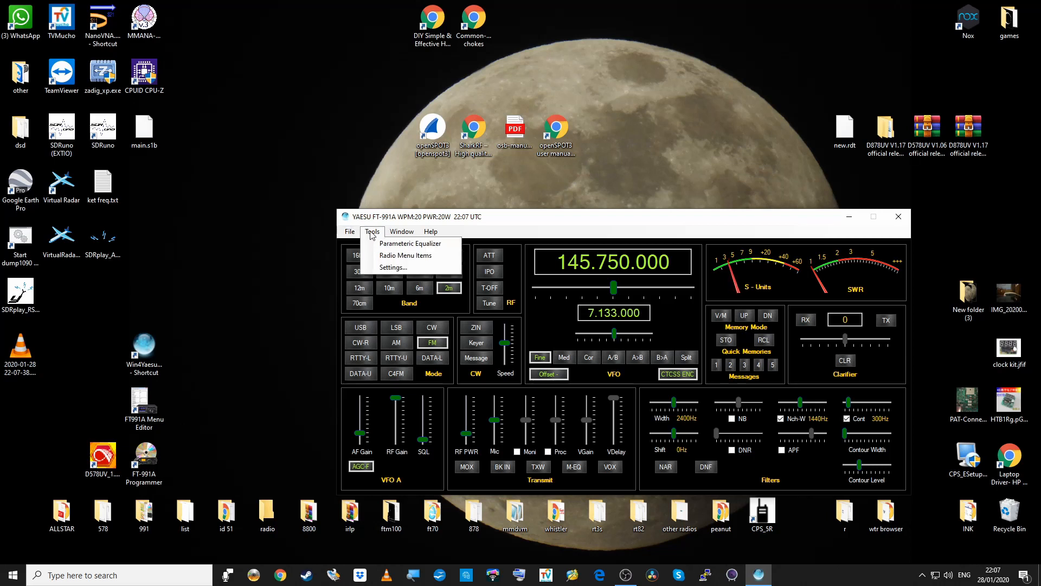
{"action": "left_click", "coordinate": [372, 232]}
{"action": "left_click", "coordinate": [372, 233]}
{"action": "left_click", "coordinate": [408, 249]}
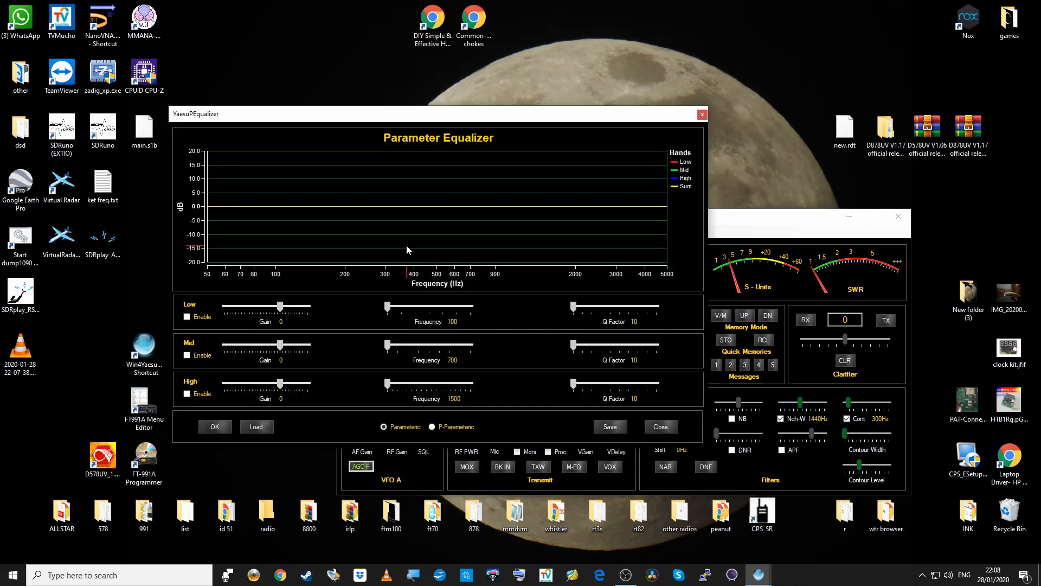
{"action": "left_click", "coordinate": [703, 116]}
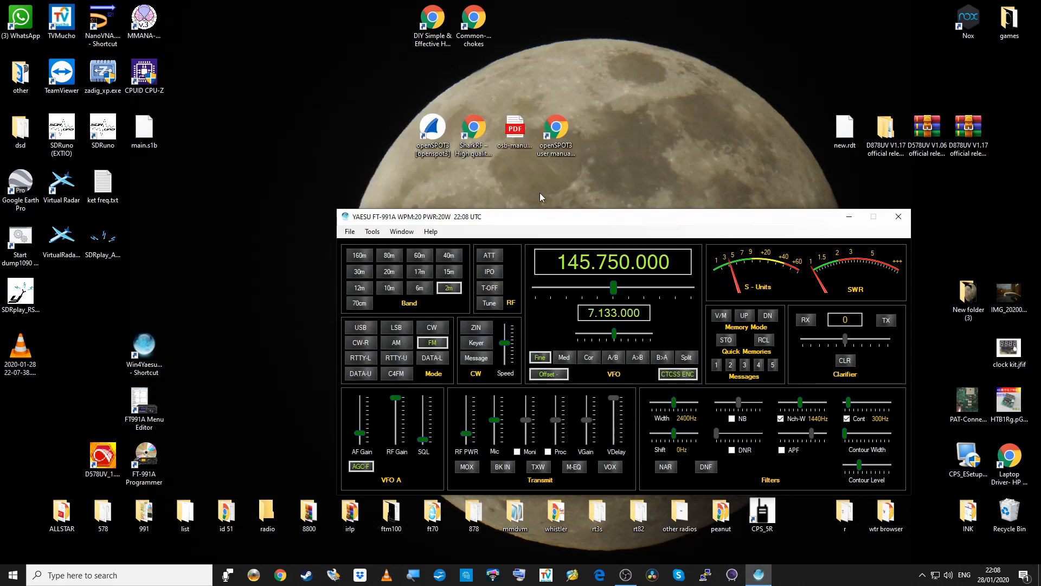
Open the Radio Menu Items list and move its window clear of the desktop icons.
{"action": "left_click", "coordinate": [372, 231]}
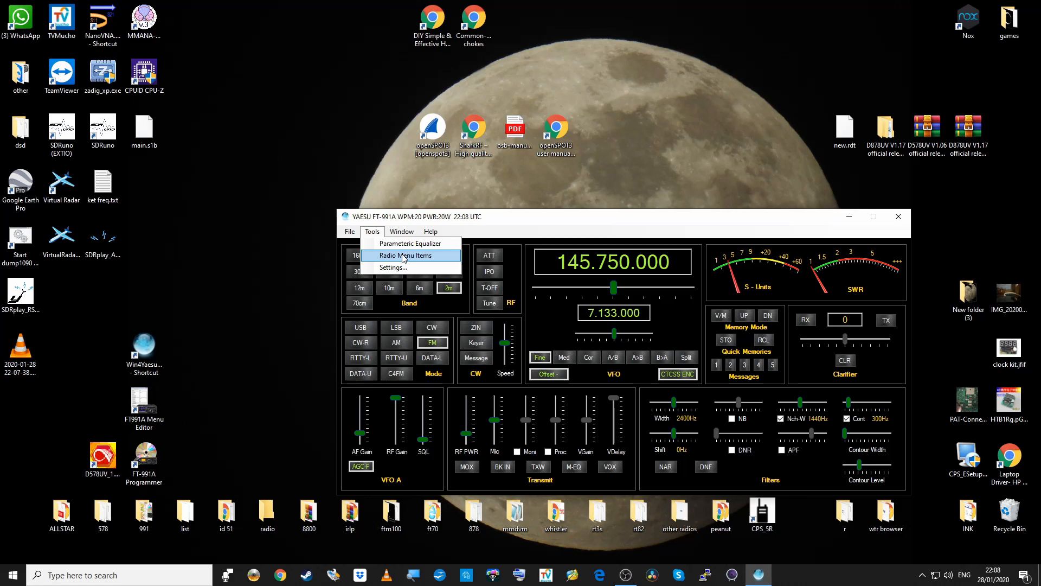
{"action": "left_click", "coordinate": [404, 259]}
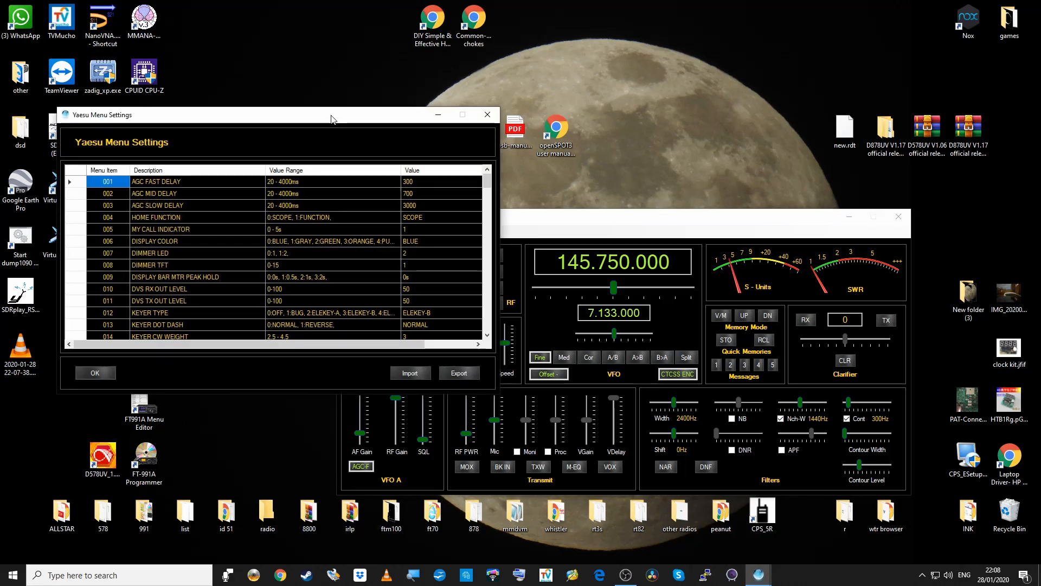
{"action": "left_click_drag", "start_coordinate": [332, 115], "coordinate": [436, 107]}
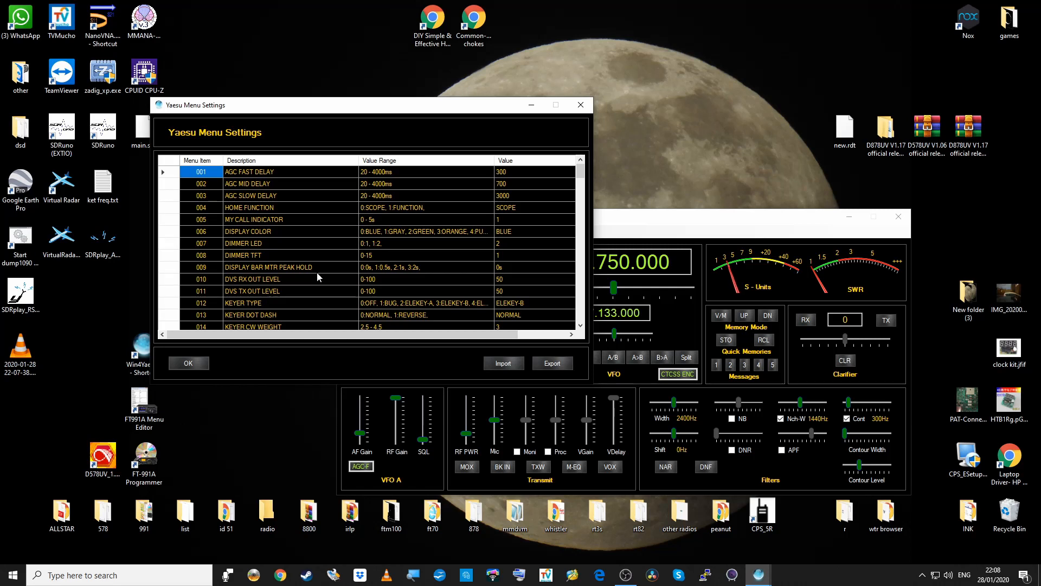
Examine the selectable values of menu item 007 DIMMER LED and cancel without choosing one.
{"action": "double_click", "coordinate": [252, 244]}
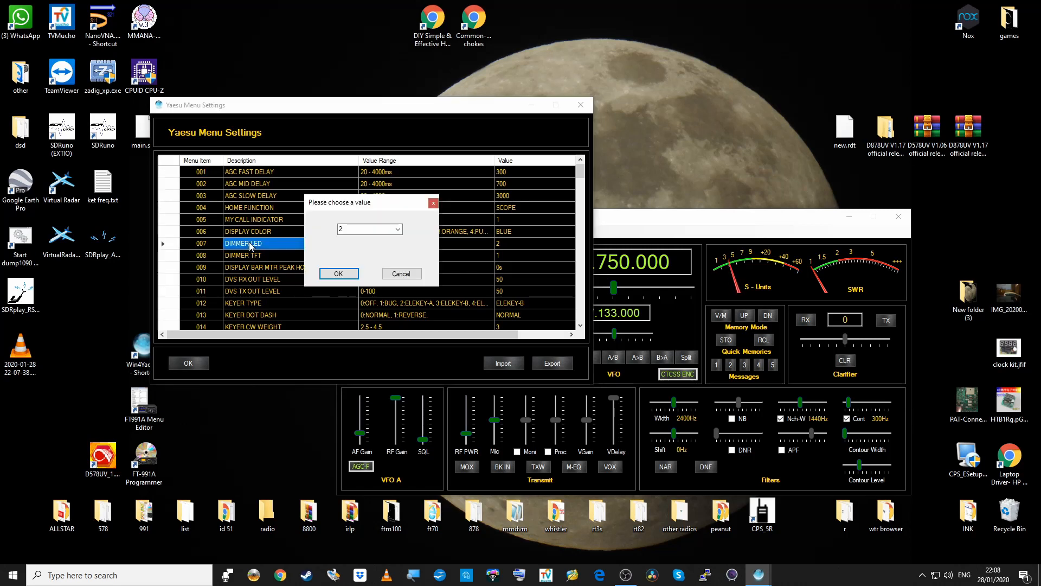
{"action": "left_click", "coordinate": [398, 230]}
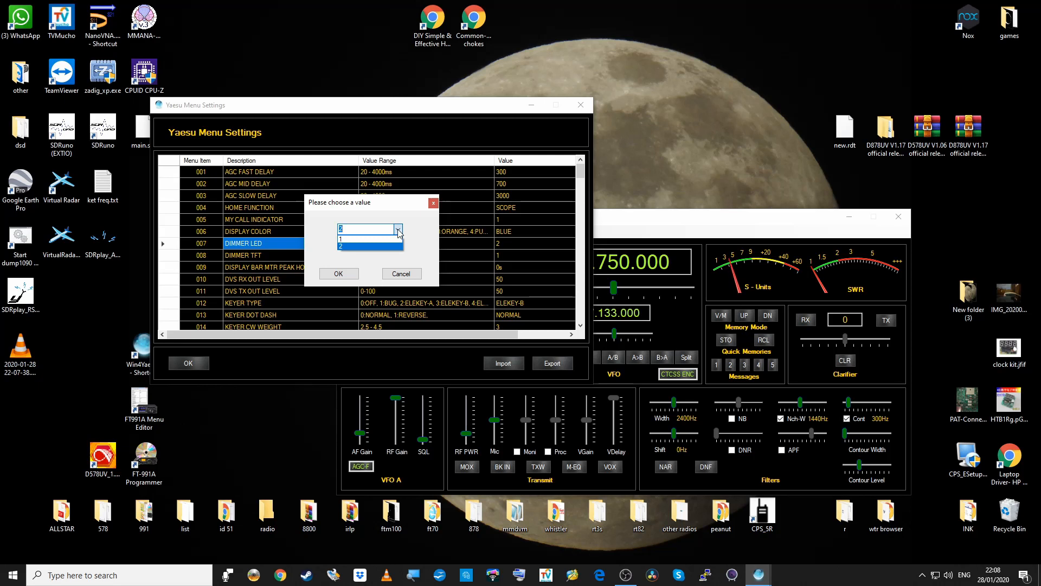
{"action": "left_click", "coordinate": [398, 229]}
{"action": "left_click", "coordinate": [398, 230]}
{"action": "left_click", "coordinate": [416, 236]}
{"action": "left_click", "coordinate": [393, 274]}
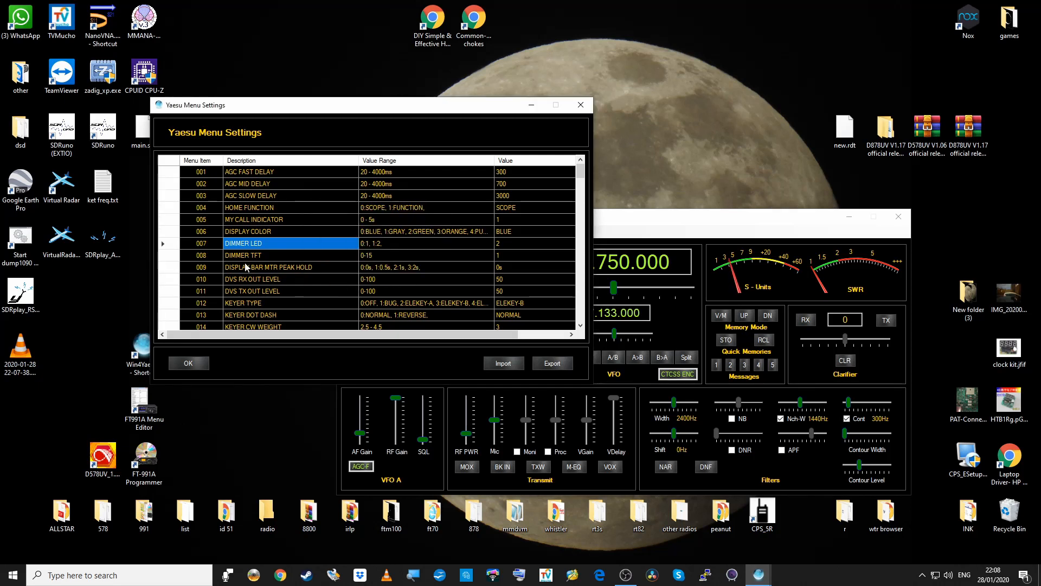
{"action": "left_click", "coordinate": [500, 245]}
{"action": "double_click", "coordinate": [500, 249]}
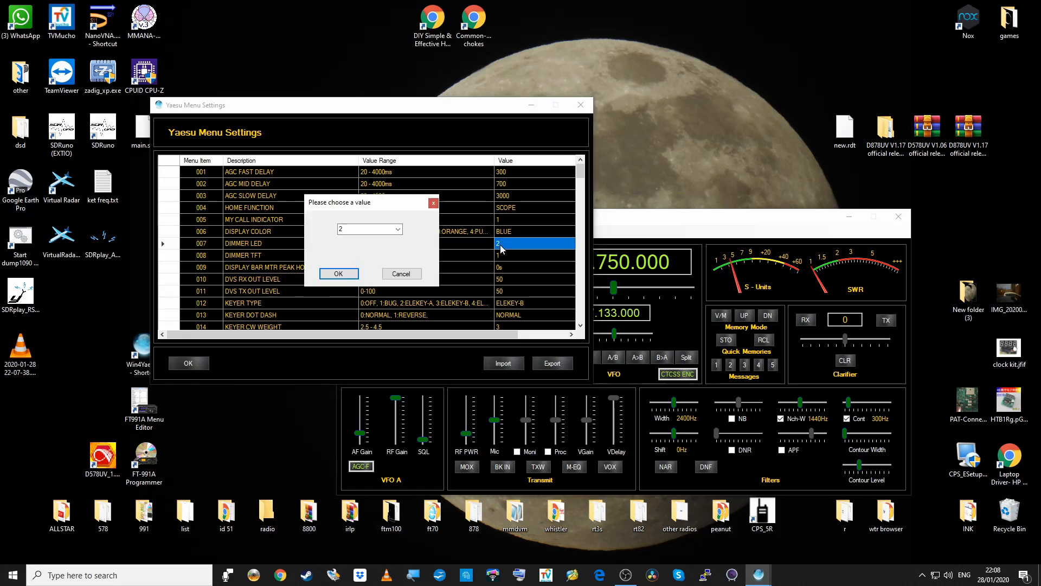
{"action": "left_click", "coordinate": [398, 230]}
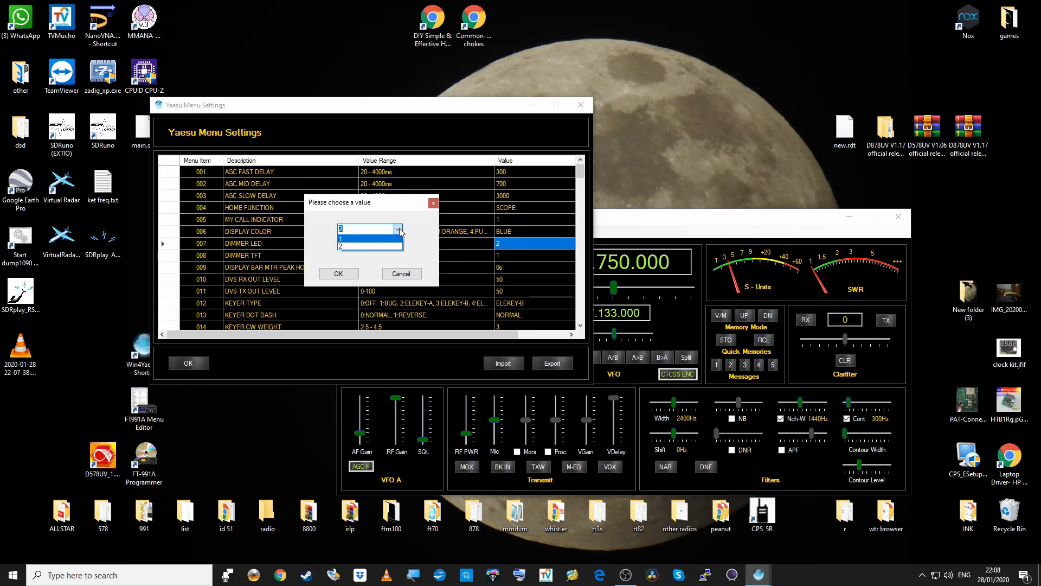
{"action": "left_click", "coordinate": [398, 232]}
{"action": "left_click", "coordinate": [385, 271]}
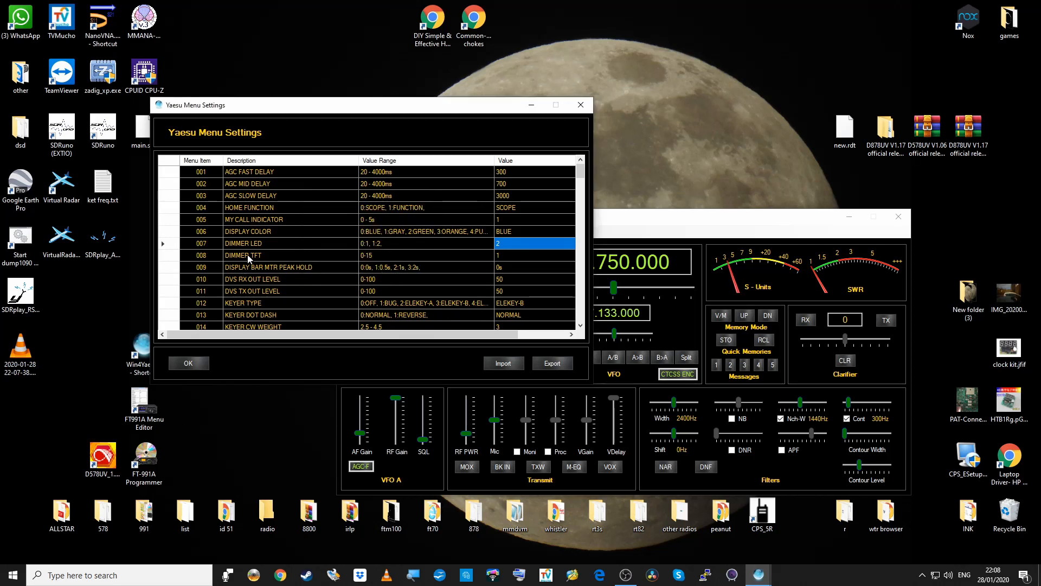
Examine the selectable colours of menu item 006 DISPLAY COLOR and dismiss the choice without changing it.
{"action": "double_click", "coordinate": [509, 235]}
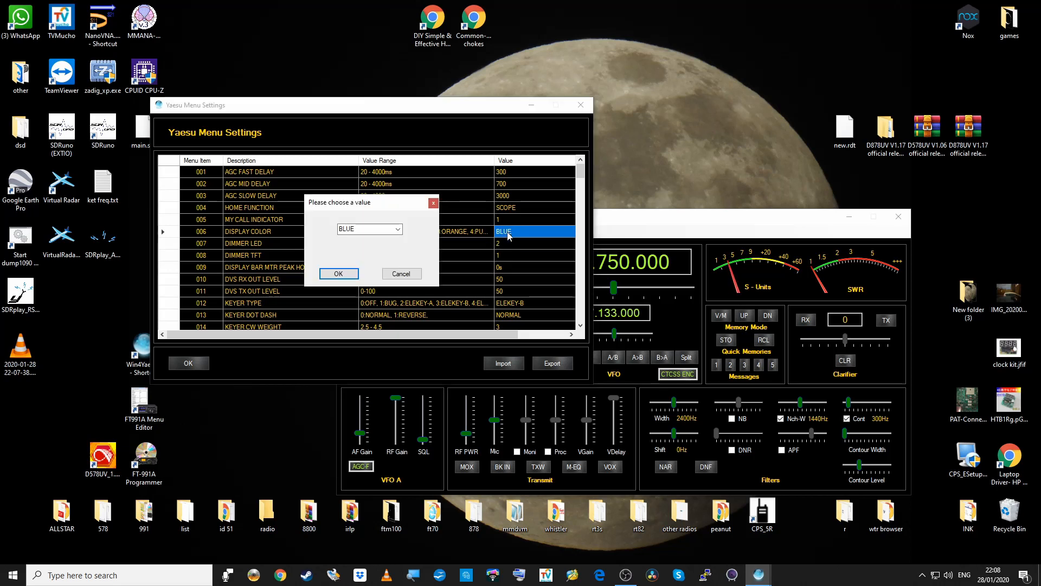
{"action": "left_click", "coordinate": [401, 230]}
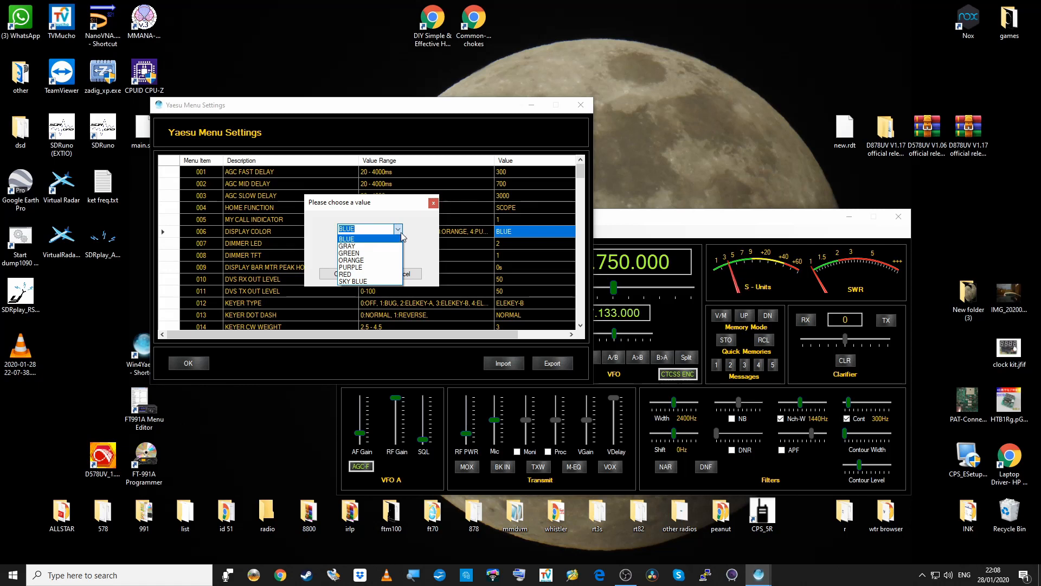
{"action": "left_click", "coordinate": [433, 205]}
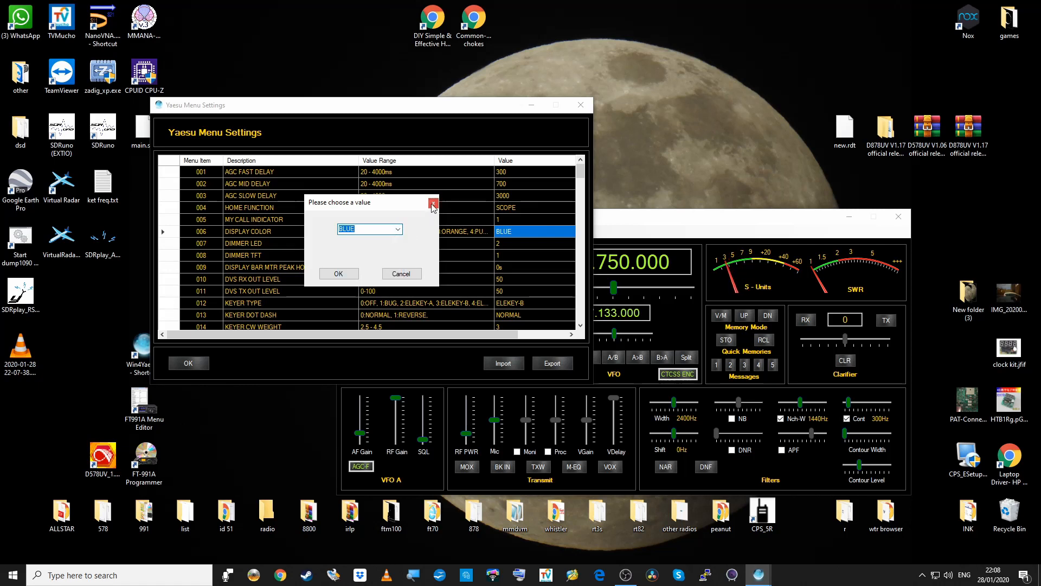
{"action": "left_click", "coordinate": [433, 205]}
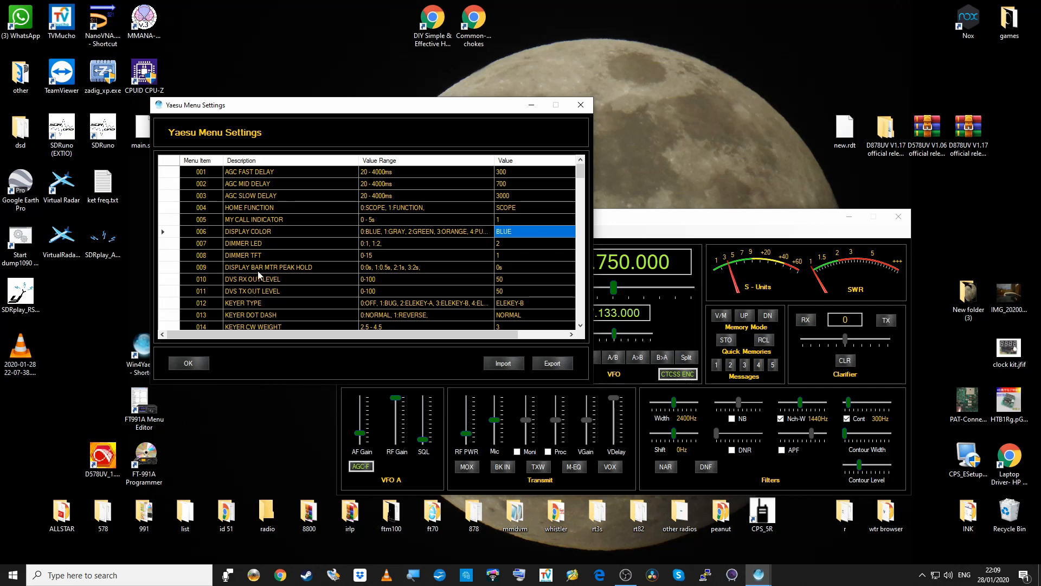
Examine the selectable baud rates of menu item 031 CAT RATE without changing it, and close the Yaesu Menu Settings.
{"action": "scroll", "coordinate": [259, 275], "scroll_direction": "down", "scroll_amount": 4}
{"action": "scroll", "coordinate": [258, 275], "scroll_direction": "down", "scroll_amount": 4}
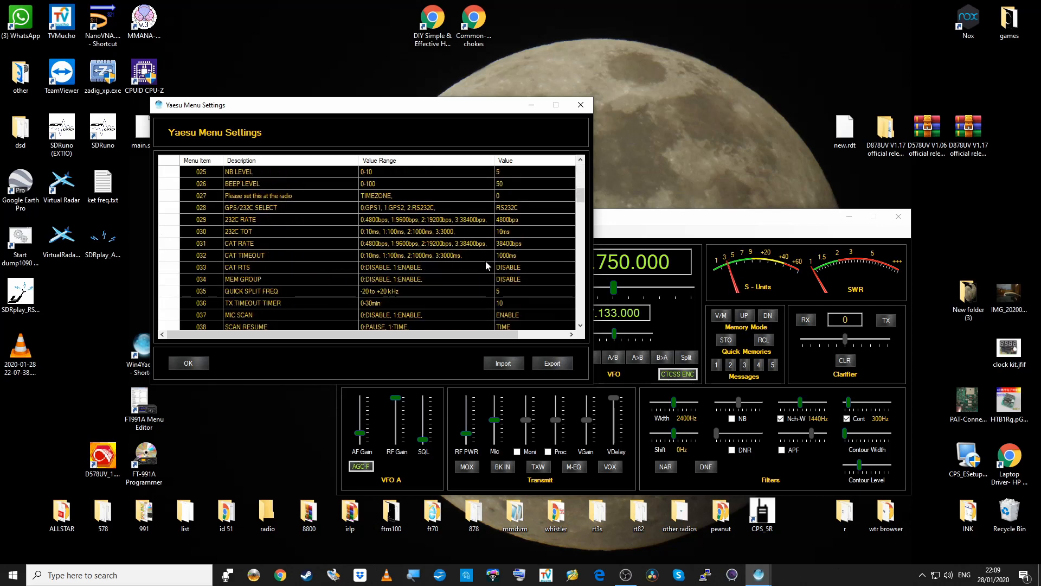
{"action": "double_click", "coordinate": [509, 243]}
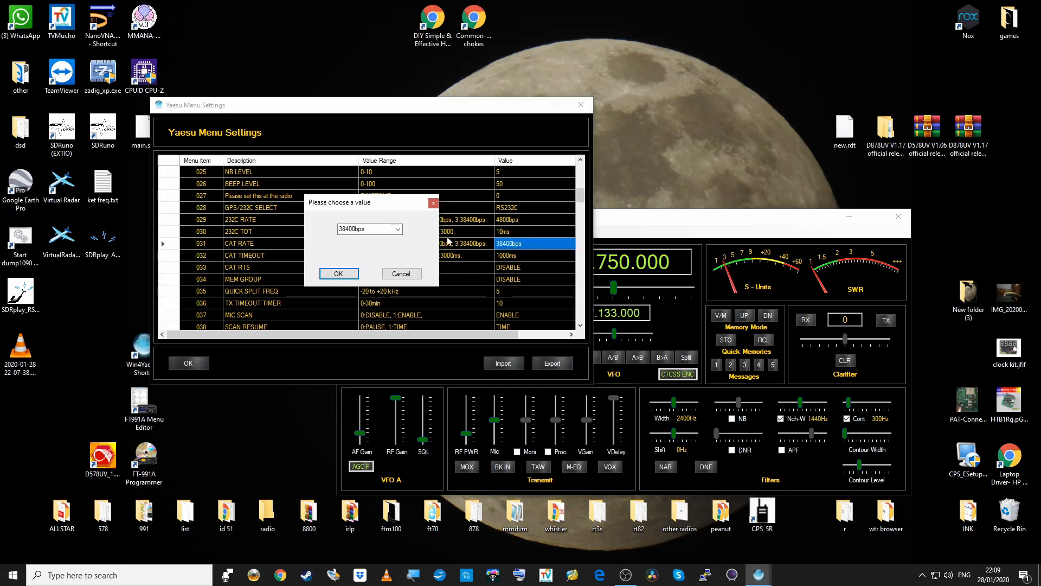
{"action": "left_click", "coordinate": [399, 229]}
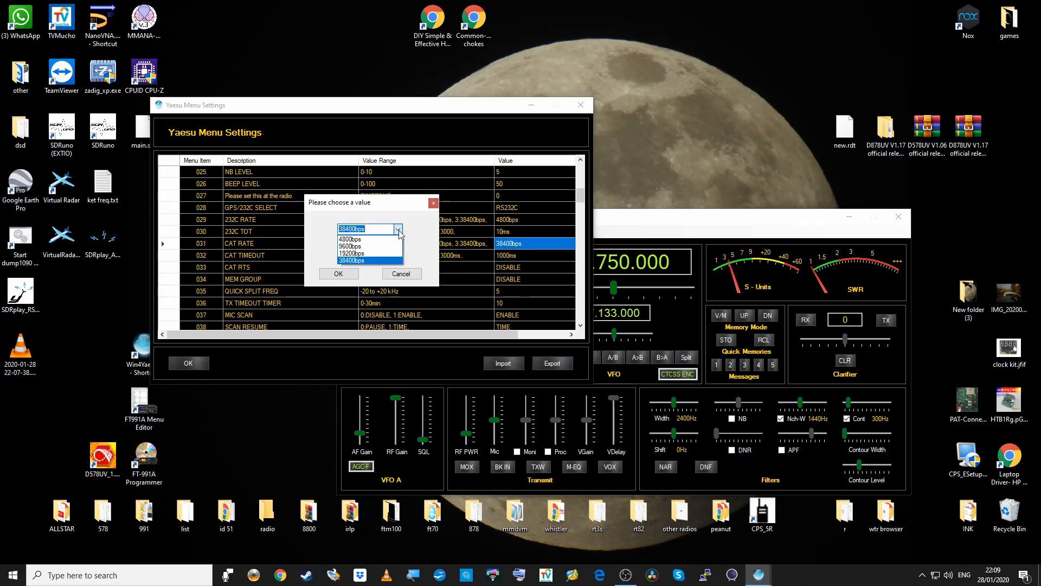
{"action": "left_click", "coordinate": [398, 229]}
{"action": "left_click", "coordinate": [434, 203]}
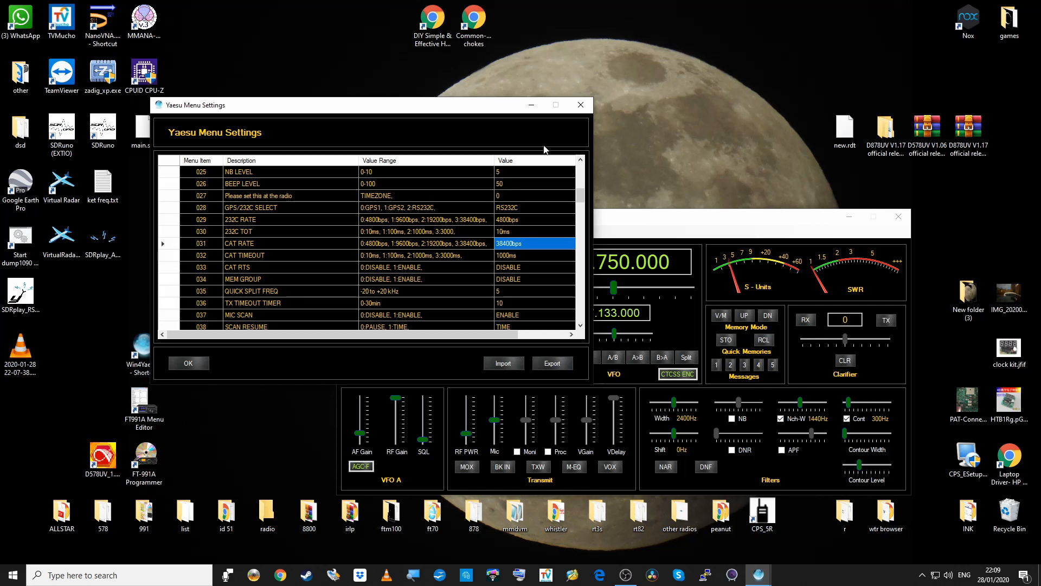
{"action": "left_click", "coordinate": [584, 111]}
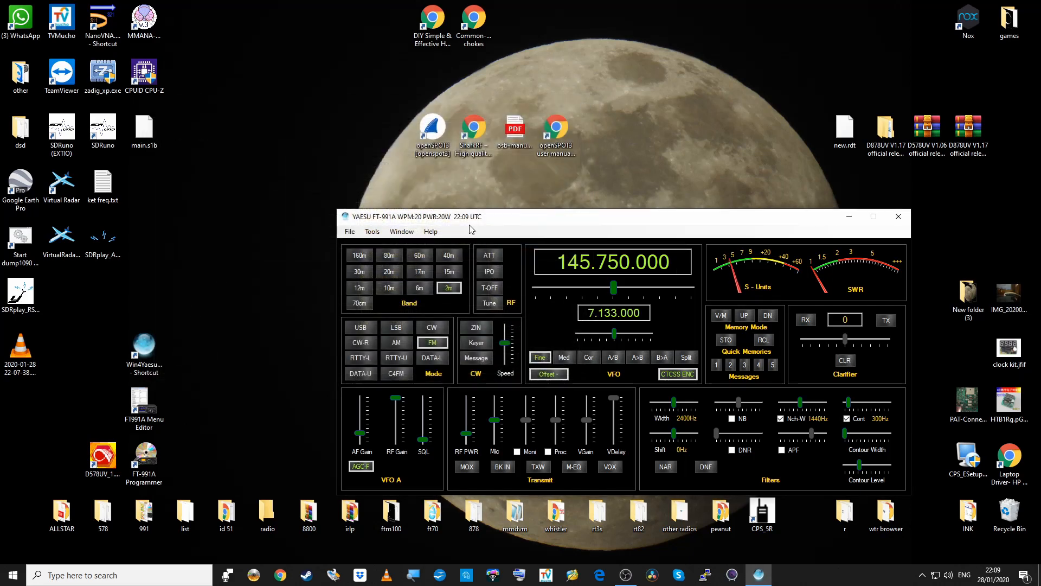
Open the program settings, examine every page from Hardware & User Preferences through the macro pages to Debug, and close them without saving.
{"action": "left_click", "coordinate": [373, 233]}
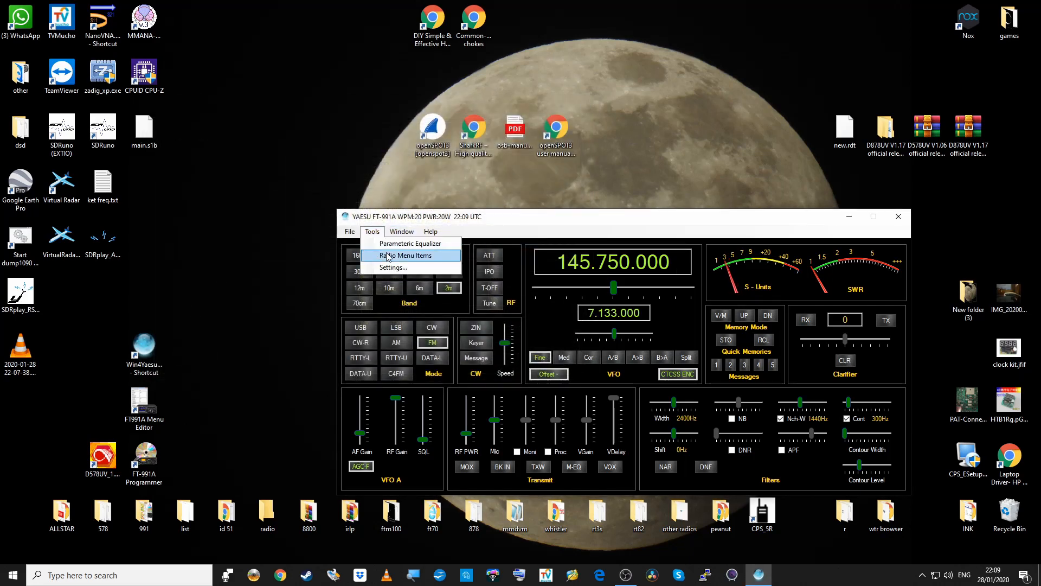
{"action": "left_click", "coordinate": [394, 268]}
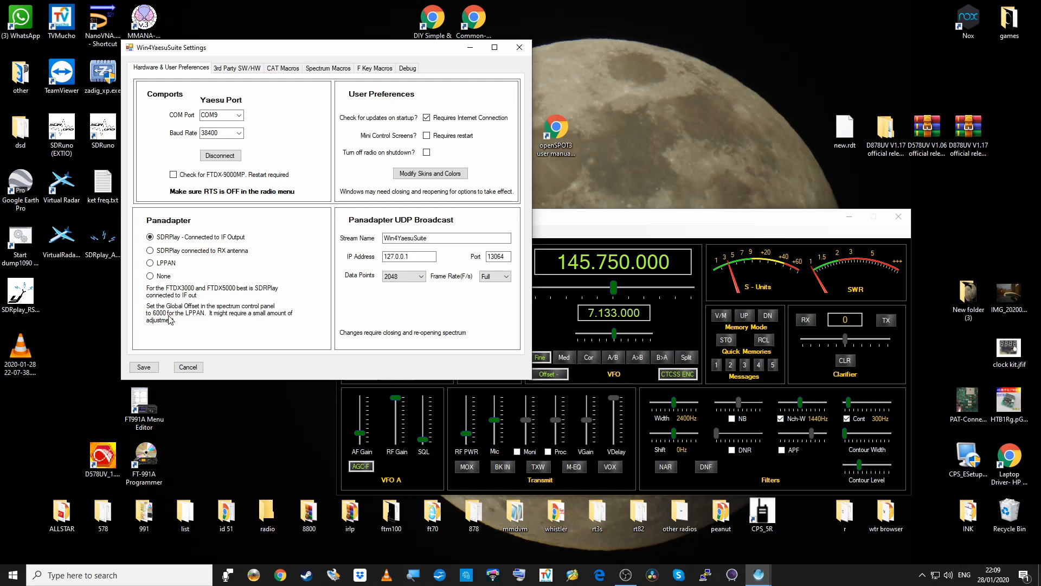
{"action": "left_click", "coordinate": [239, 70]}
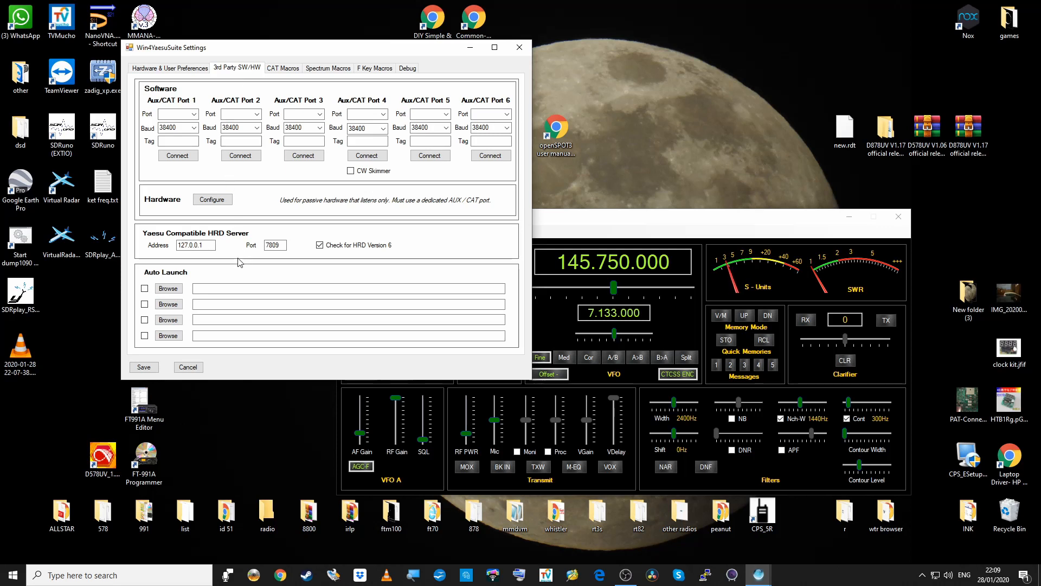
{"action": "left_click", "coordinate": [284, 69]}
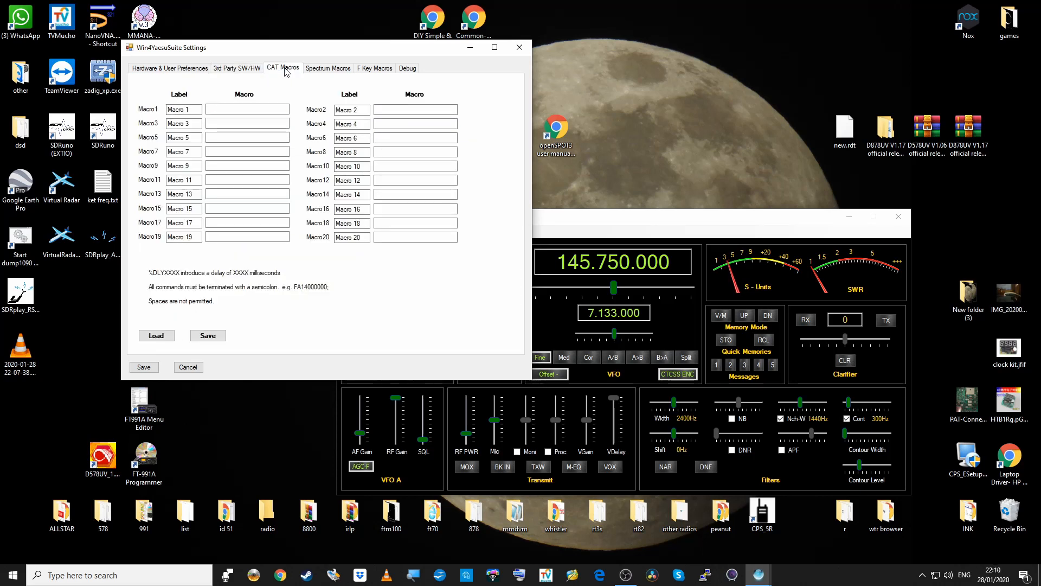
{"action": "left_click", "coordinate": [331, 70]}
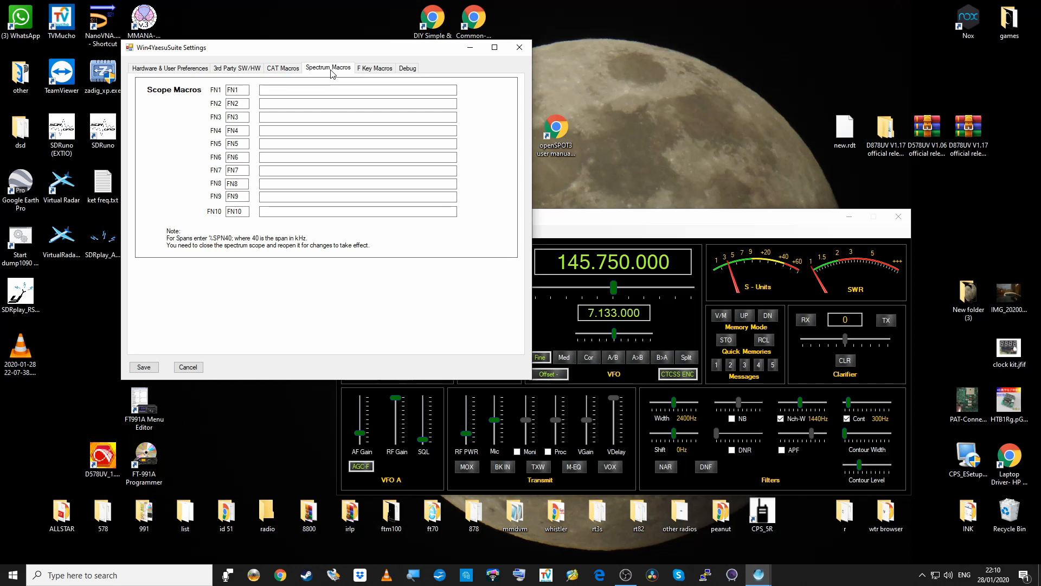
{"action": "left_click", "coordinate": [374, 70]}
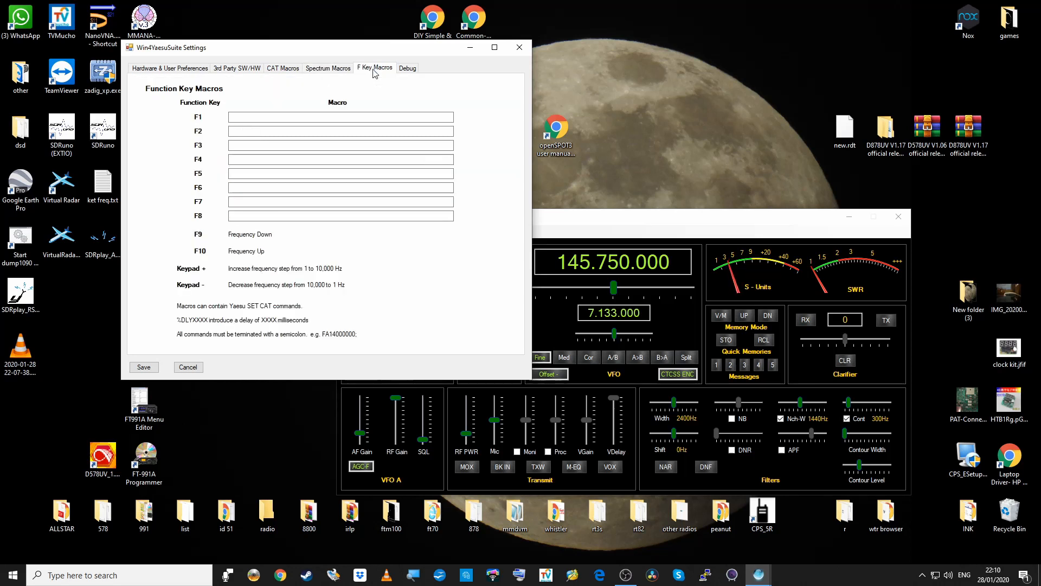
{"action": "left_click", "coordinate": [408, 70]}
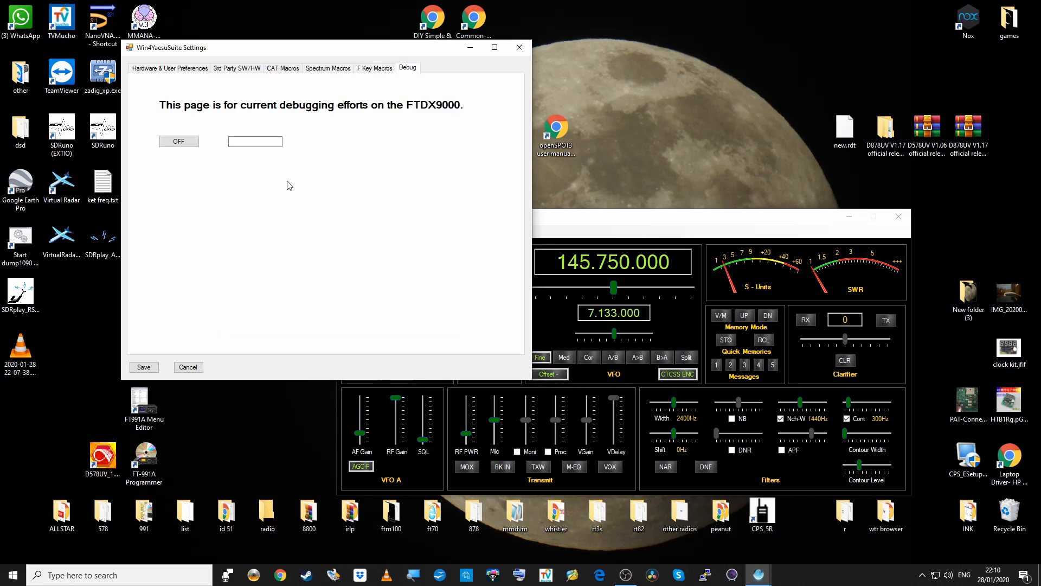
{"action": "left_click", "coordinate": [518, 52]}
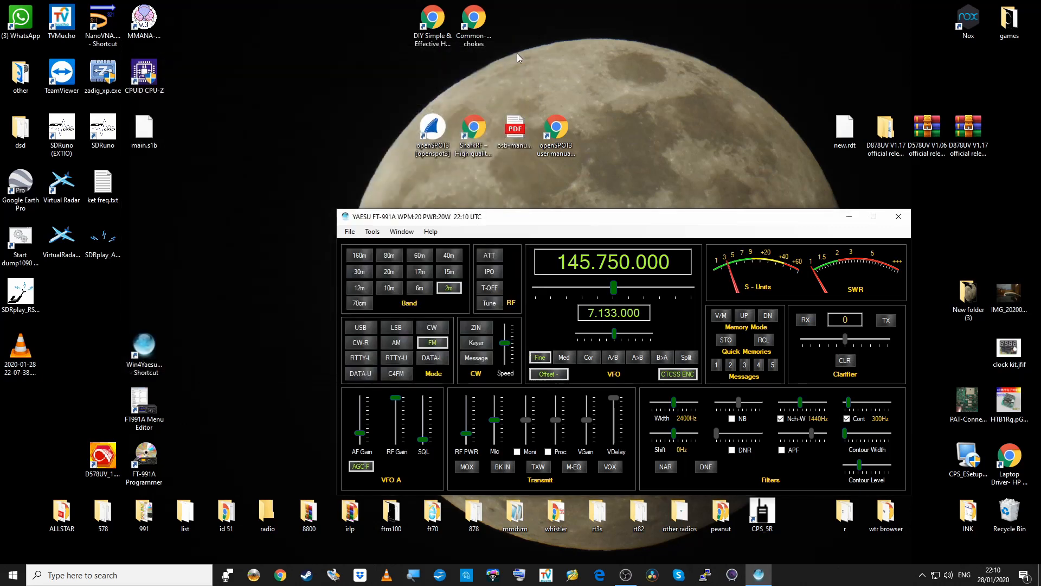
Open Club Log Spots to view its spot list and setup notice, and close it without configuring an account.
{"action": "left_click", "coordinate": [371, 233]}
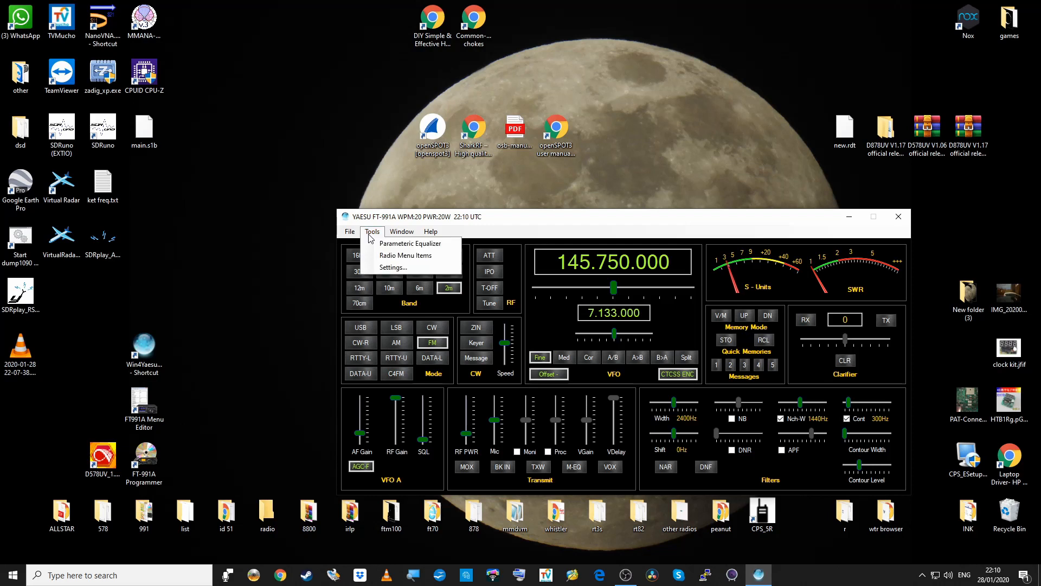
{"action": "mouse_move", "coordinate": [399, 234]}
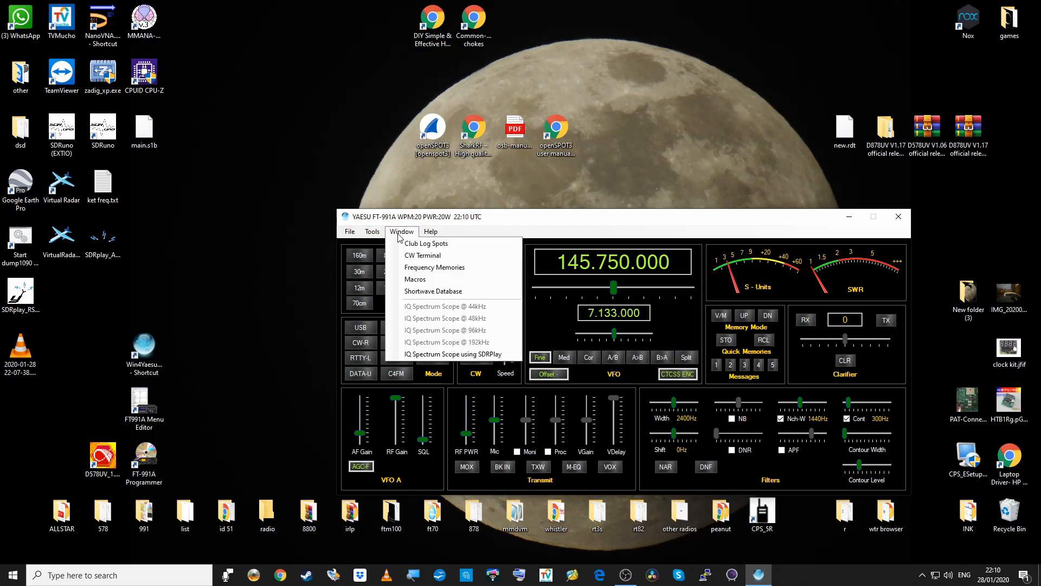
{"action": "left_click", "coordinate": [423, 245]}
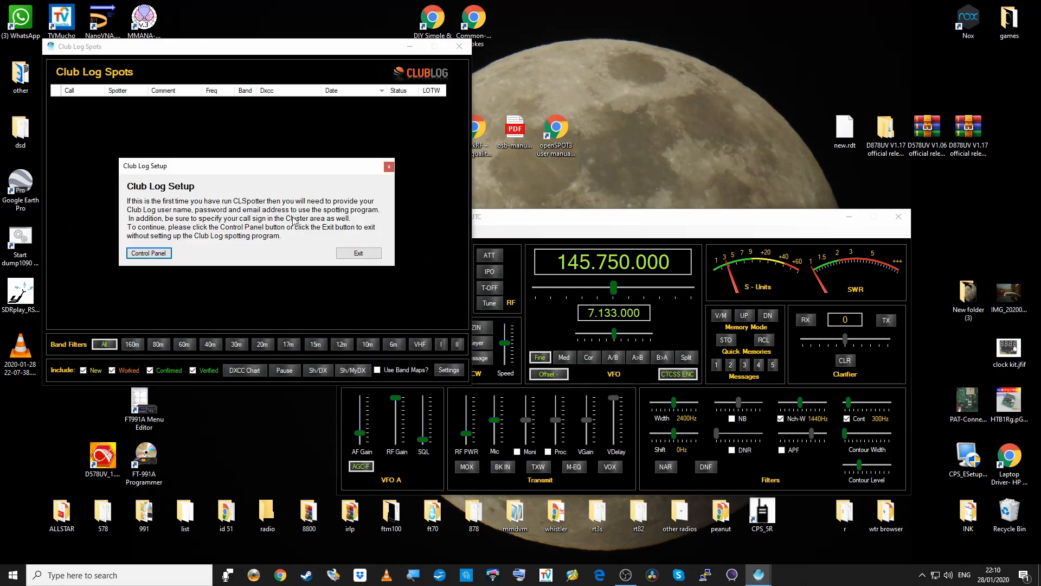
{"action": "left_click", "coordinate": [459, 48]}
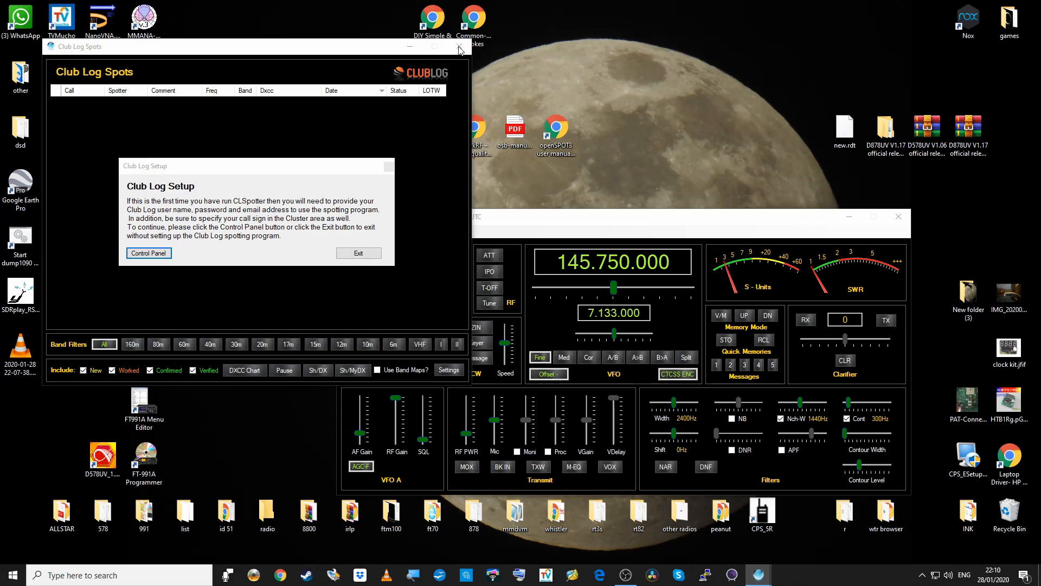
{"action": "left_click", "coordinate": [389, 166]}
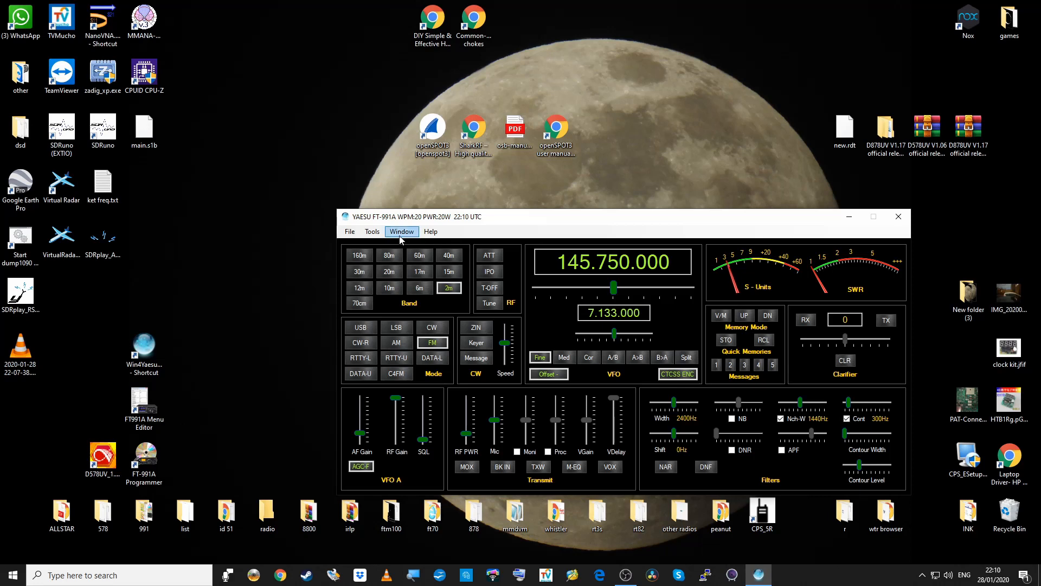
Open the CW Terminal to examine its message and send controls, and close it.
{"action": "left_click", "coordinate": [401, 233]}
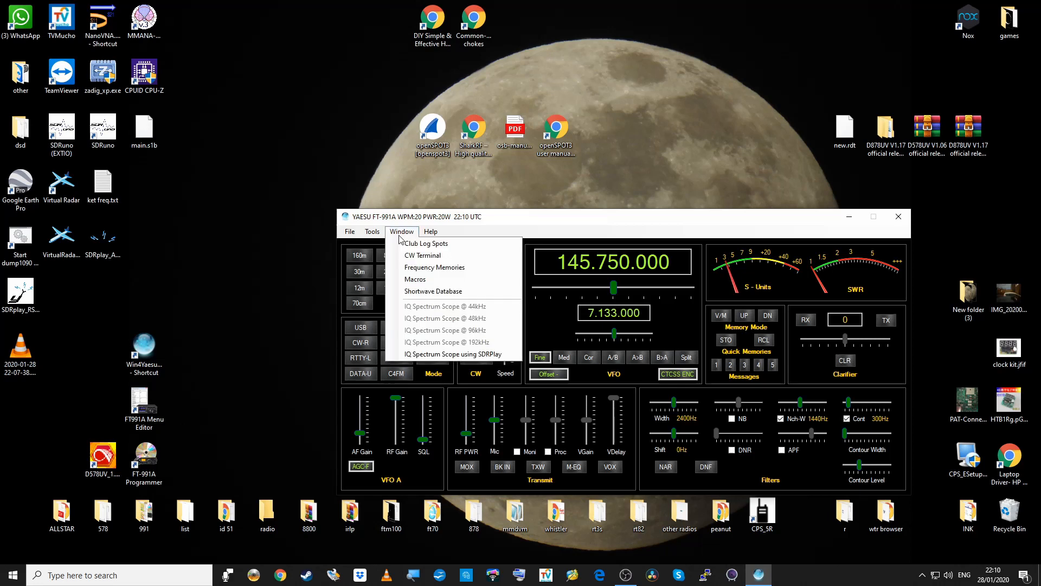
{"action": "left_click", "coordinate": [421, 257]}
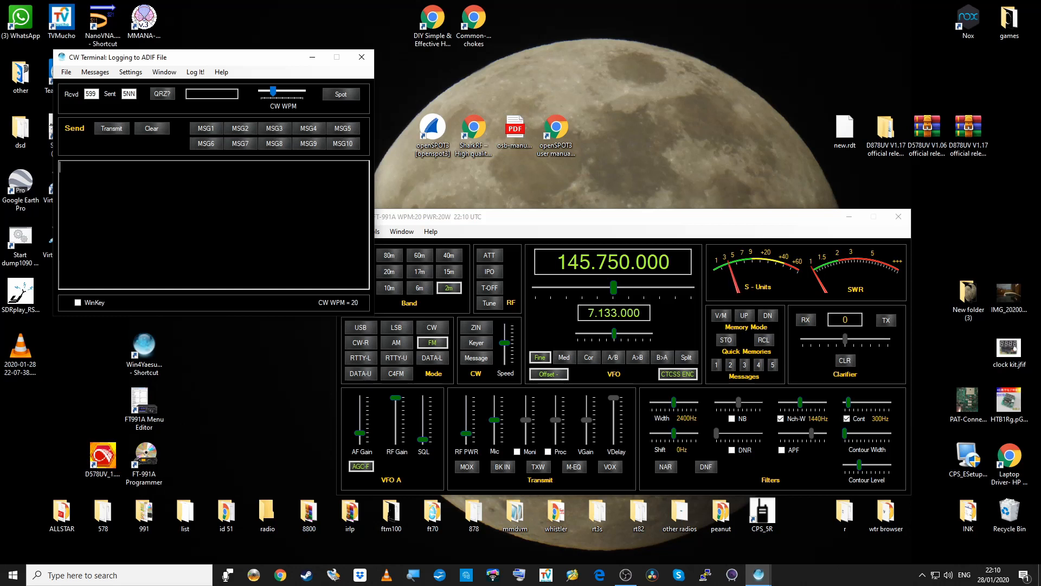
{"action": "left_click", "coordinate": [362, 58]}
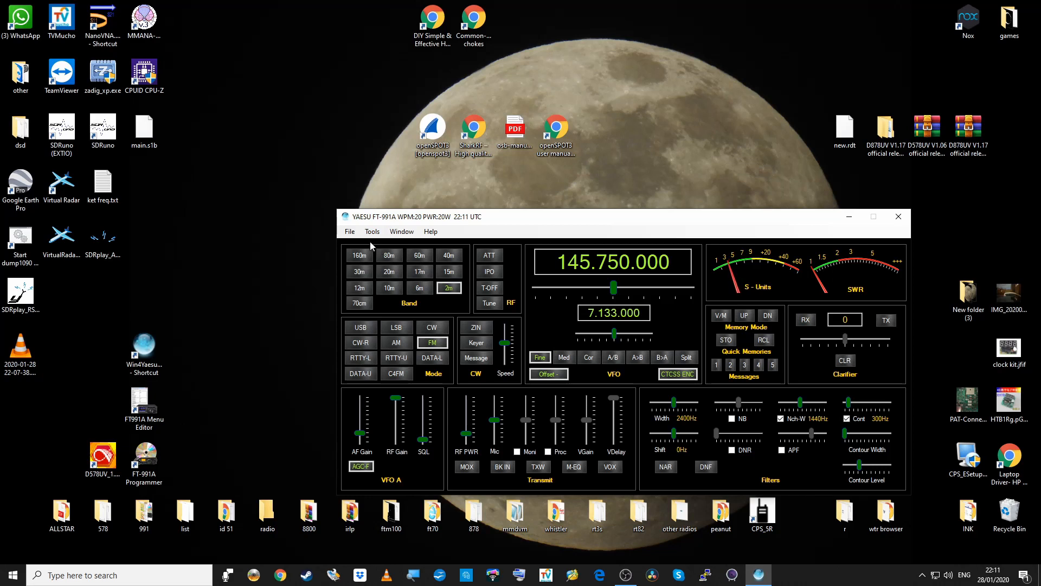
Open Frequency Memories, move its window so it is fully visible, and look through the stored channels, returning to channel 001.
{"action": "left_click", "coordinate": [401, 234]}
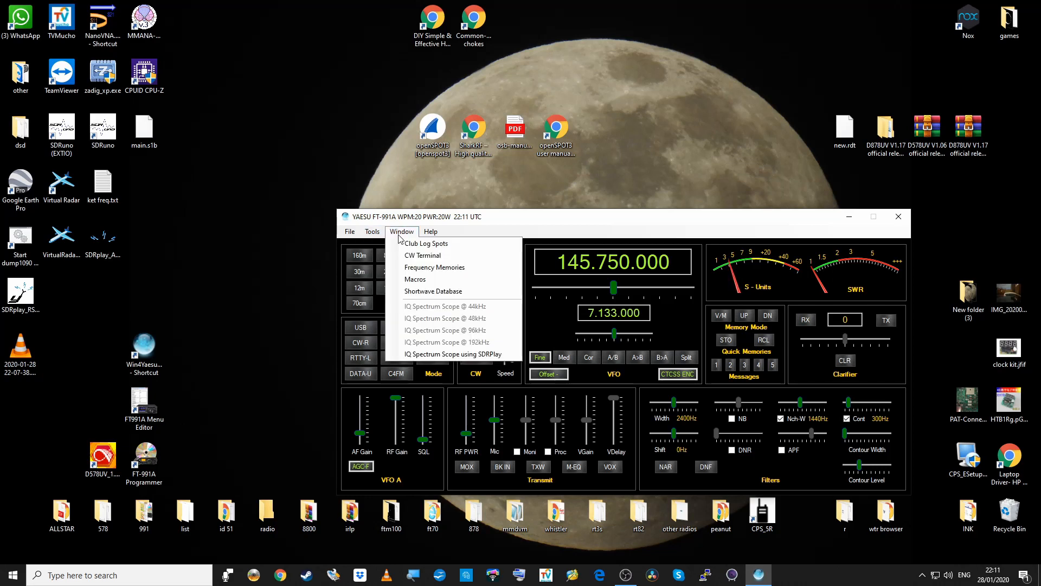
{"action": "left_click", "coordinate": [425, 268]}
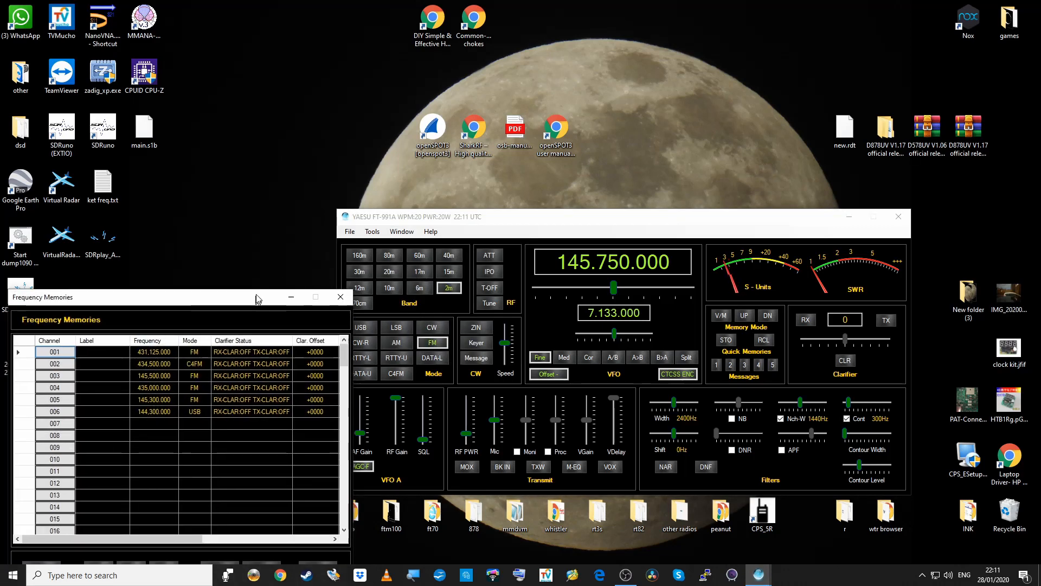
{"action": "left_click_drag", "start_coordinate": [257, 304], "coordinate": [356, 118]}
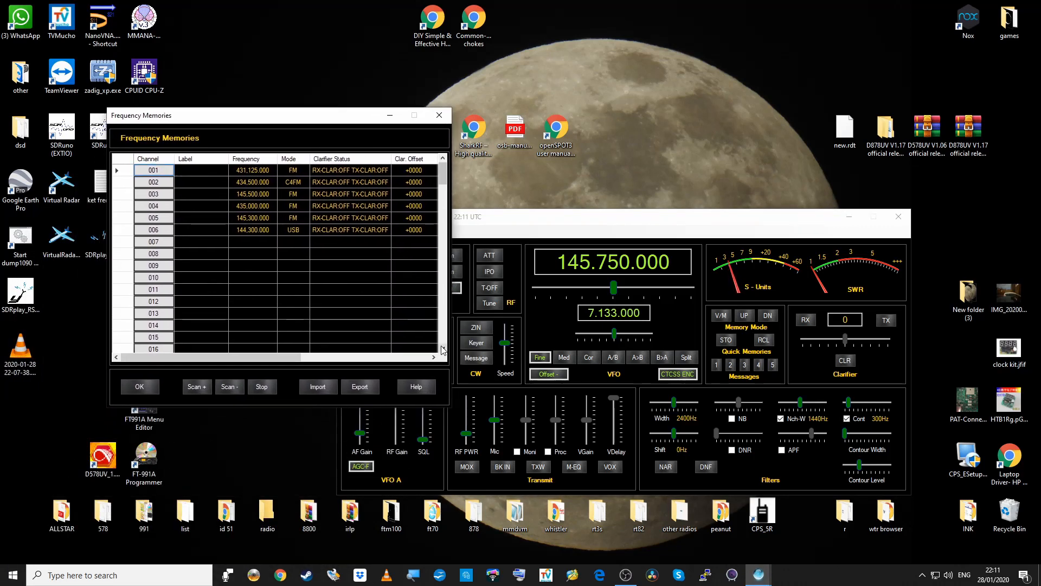
{"action": "scroll", "coordinate": [444, 349], "scroll_direction": "down", "scroll_amount": 3}
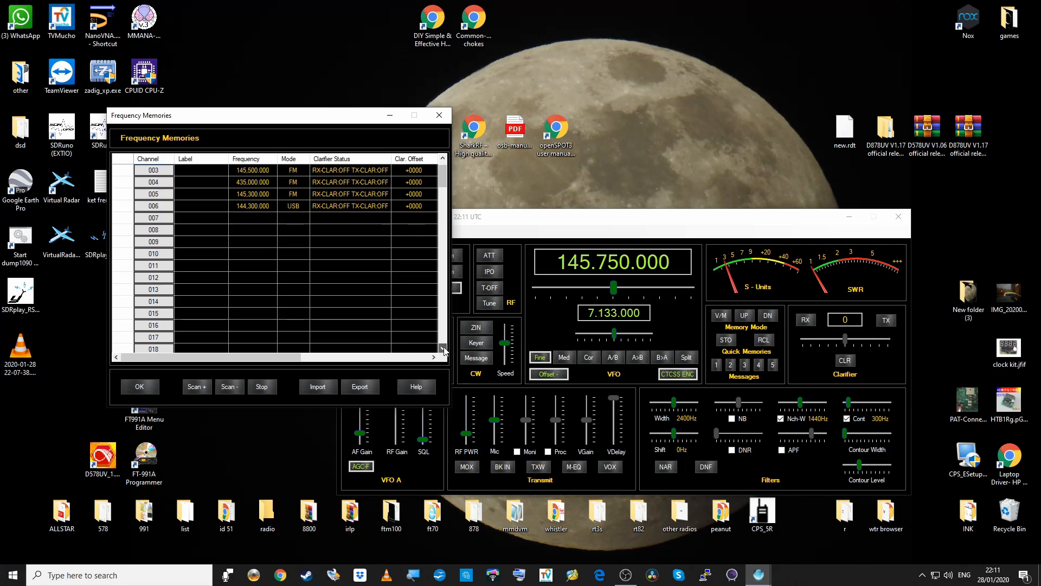
{"action": "scroll", "coordinate": [444, 350], "scroll_direction": "down", "scroll_amount": 4}
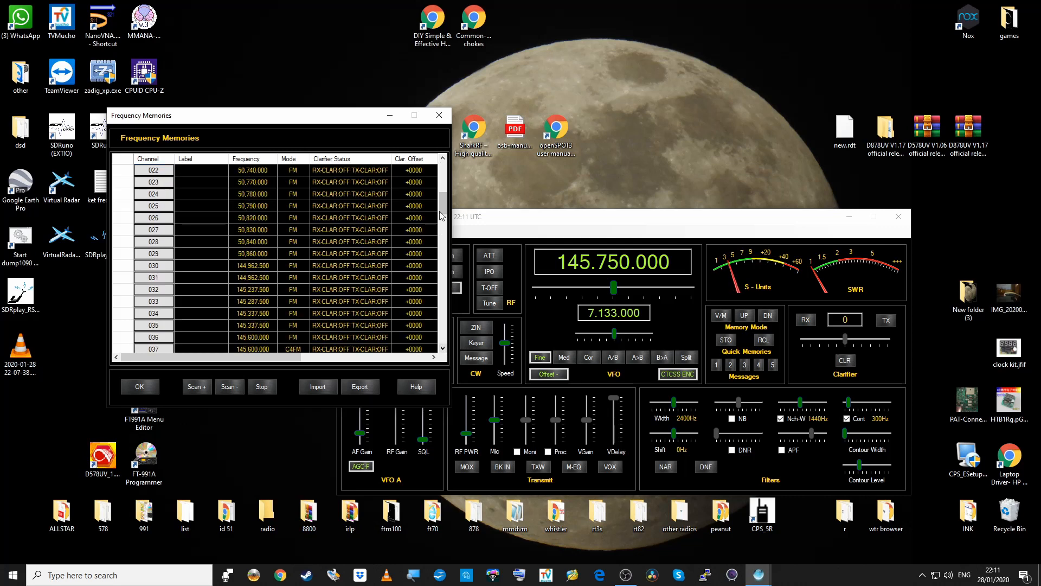
{"action": "left_click", "coordinate": [443, 159]}
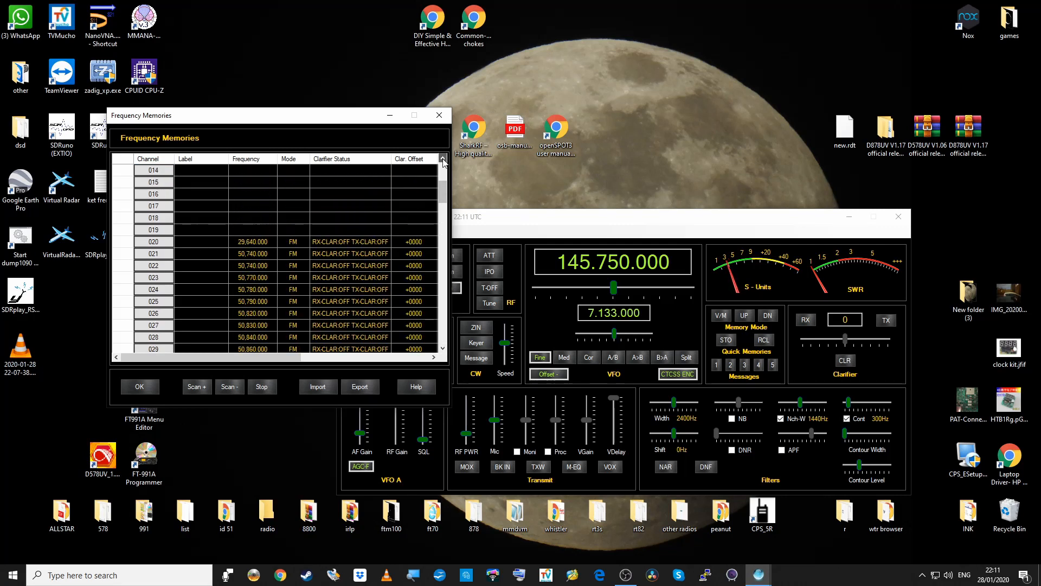
{"action": "left_click", "coordinate": [443, 159]}
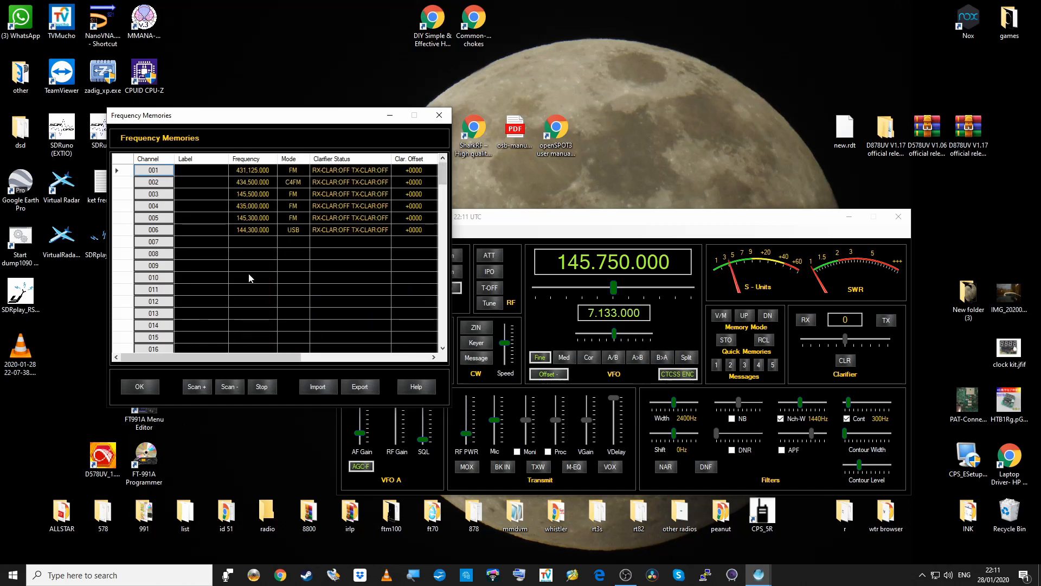
Recall memory channel 004 on the radio, and view the option to replace a memory with current radio settings without applying it.
{"action": "left_click", "coordinate": [155, 206]}
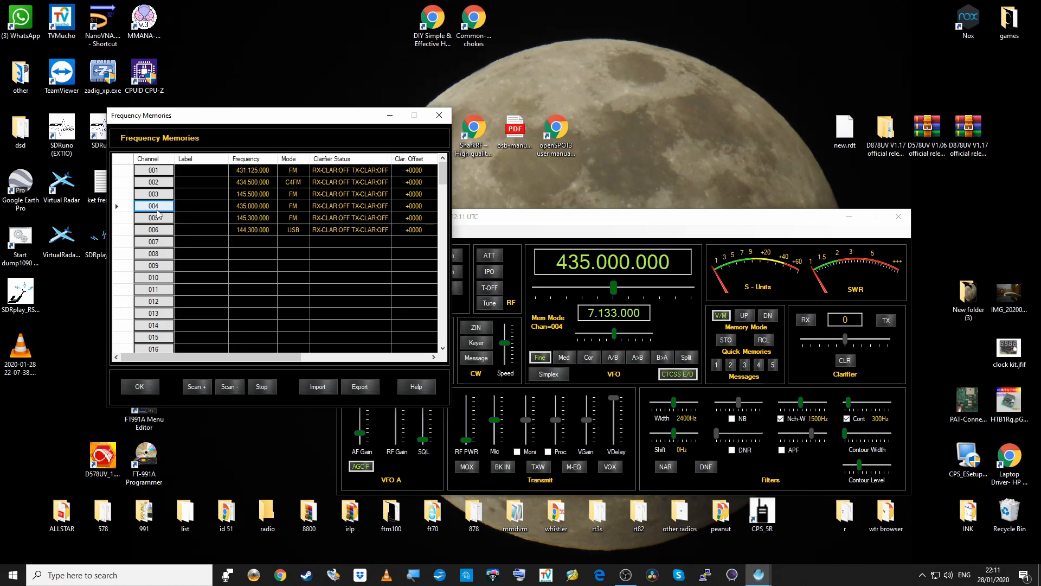
{"action": "left_click", "coordinate": [244, 208]}
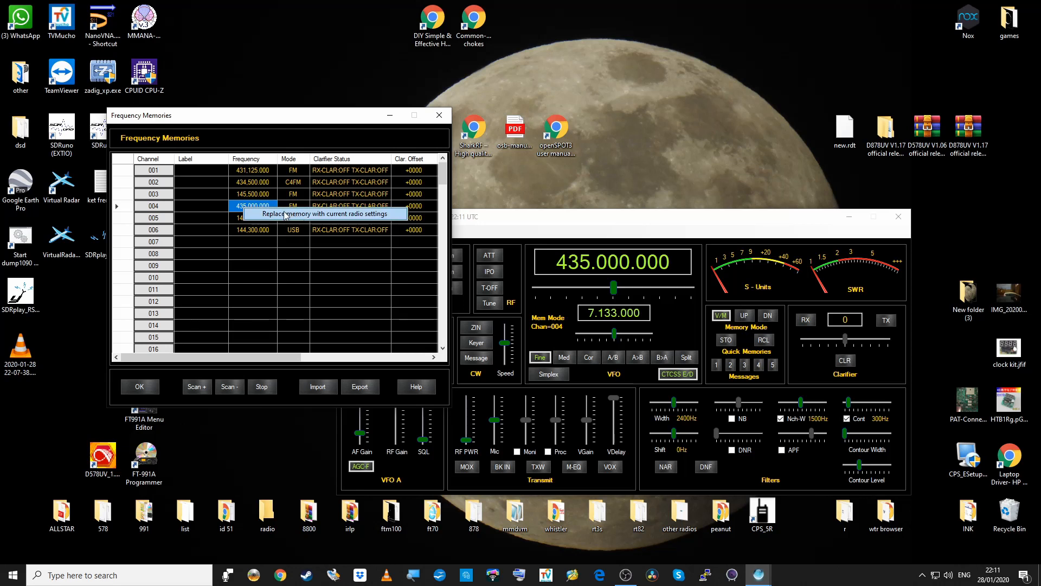
{"action": "left_click", "coordinate": [255, 278]}
{"action": "left_click", "coordinate": [245, 243]}
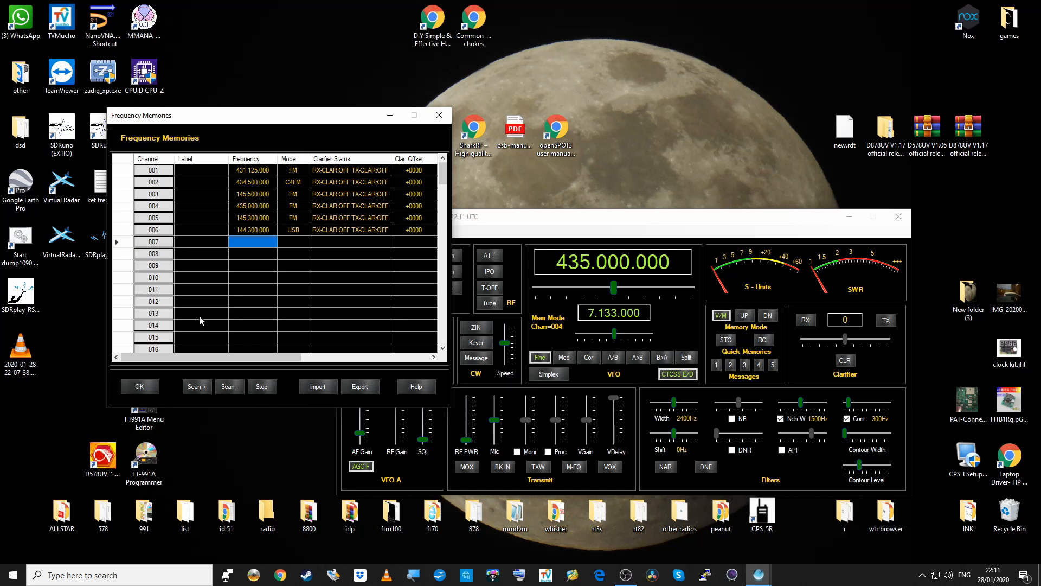
Close Frequency Memories, open the Macros window to view the twenty macro slots, and close it.
{"action": "left_click", "coordinate": [440, 115]}
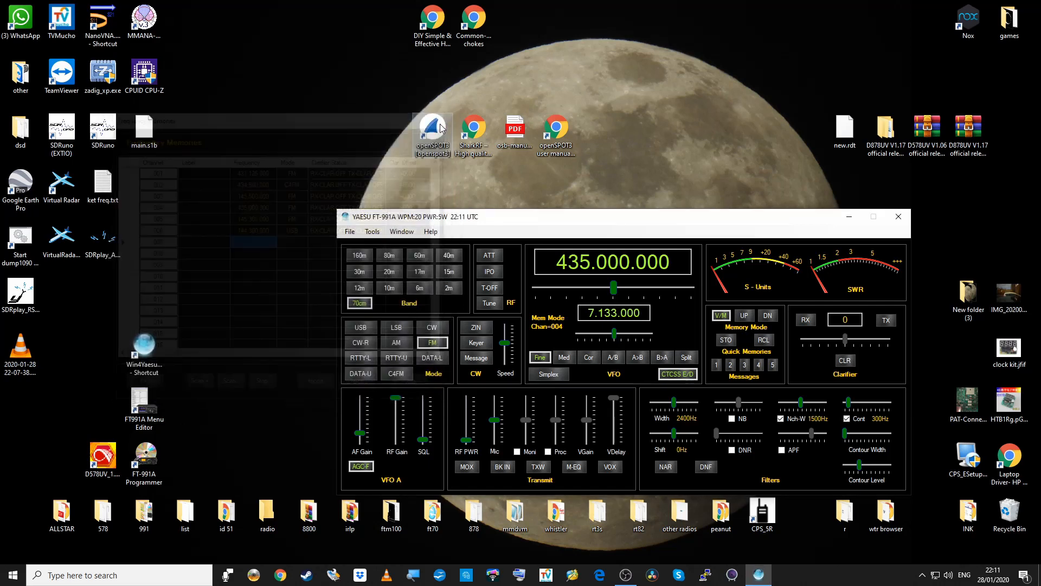
{"action": "left_click", "coordinate": [402, 231]}
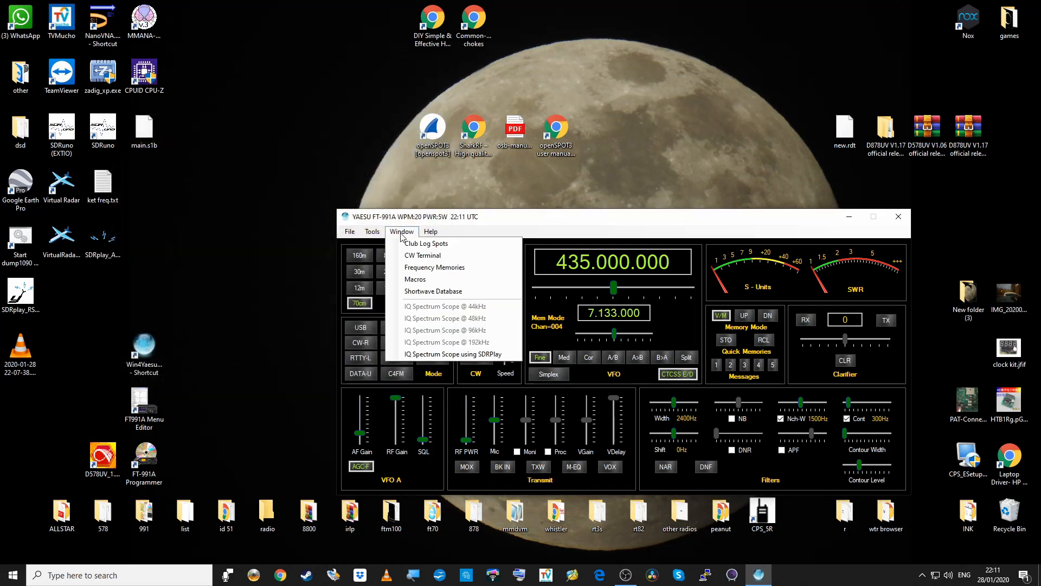
{"action": "left_click", "coordinate": [414, 280]}
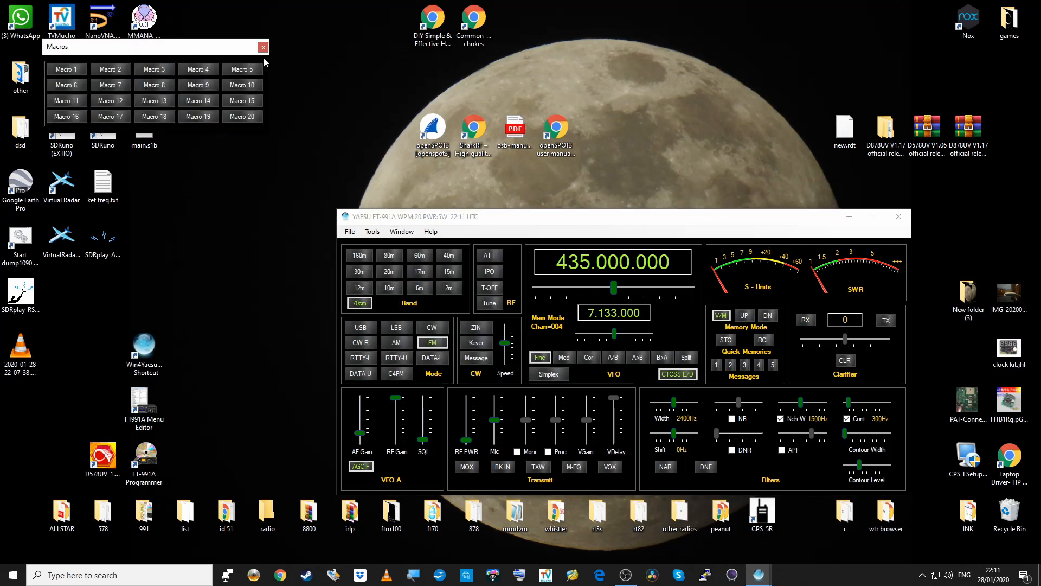
{"action": "left_click", "coordinate": [263, 48]}
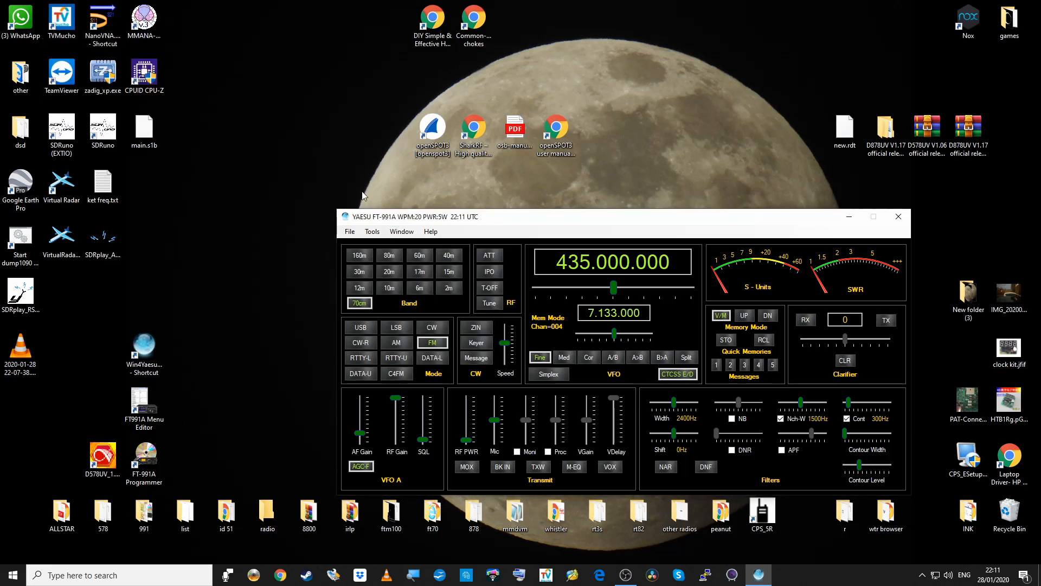
Open the Shortwave Database, filter it to the 49m band, tune the radio to the Radio Romania entry on 5910 kHz, and close the database.
{"action": "left_click", "coordinate": [403, 232]}
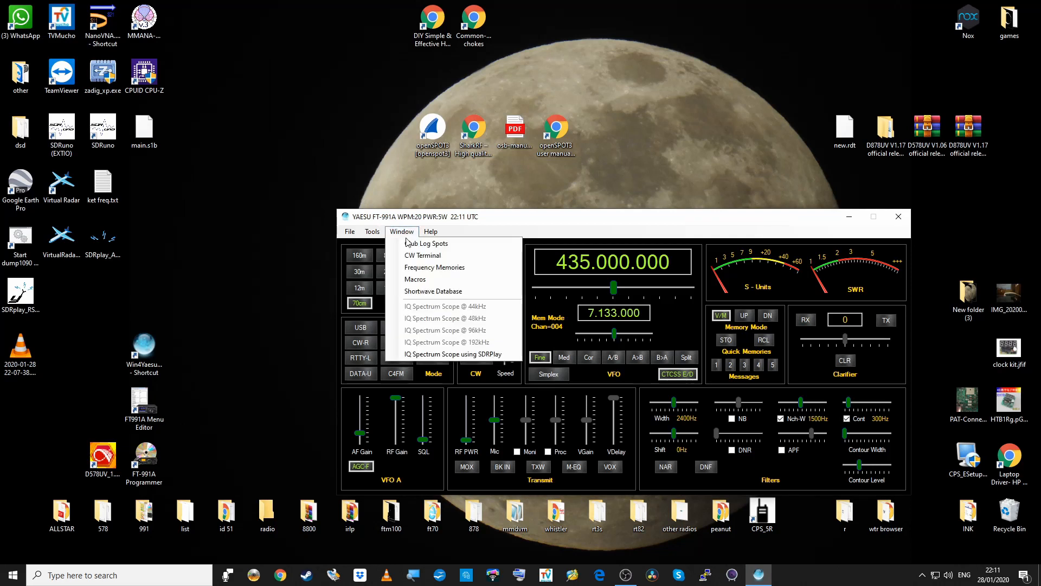
{"action": "left_click", "coordinate": [421, 293]}
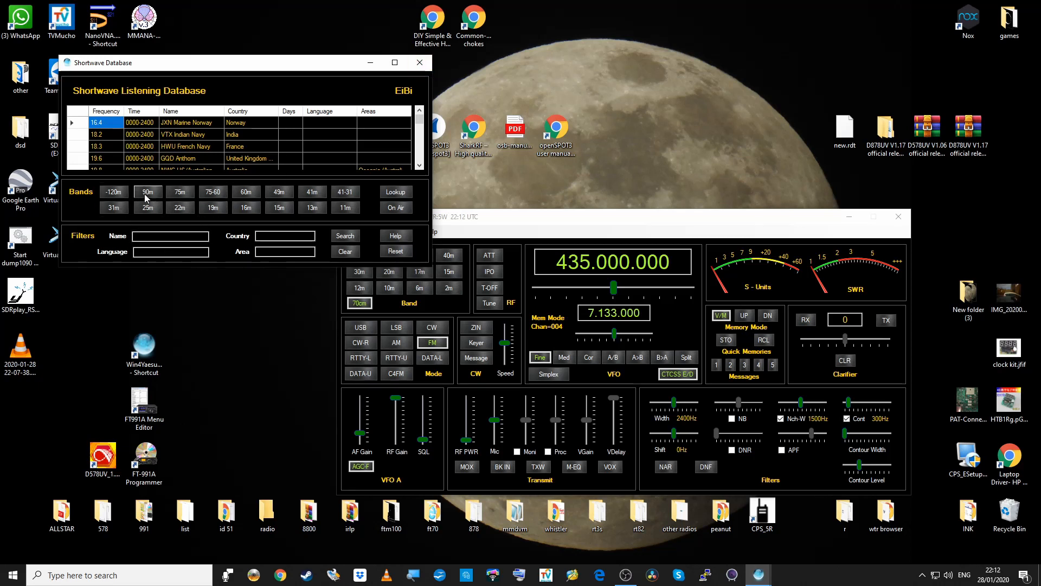
{"action": "left_click", "coordinate": [277, 192]}
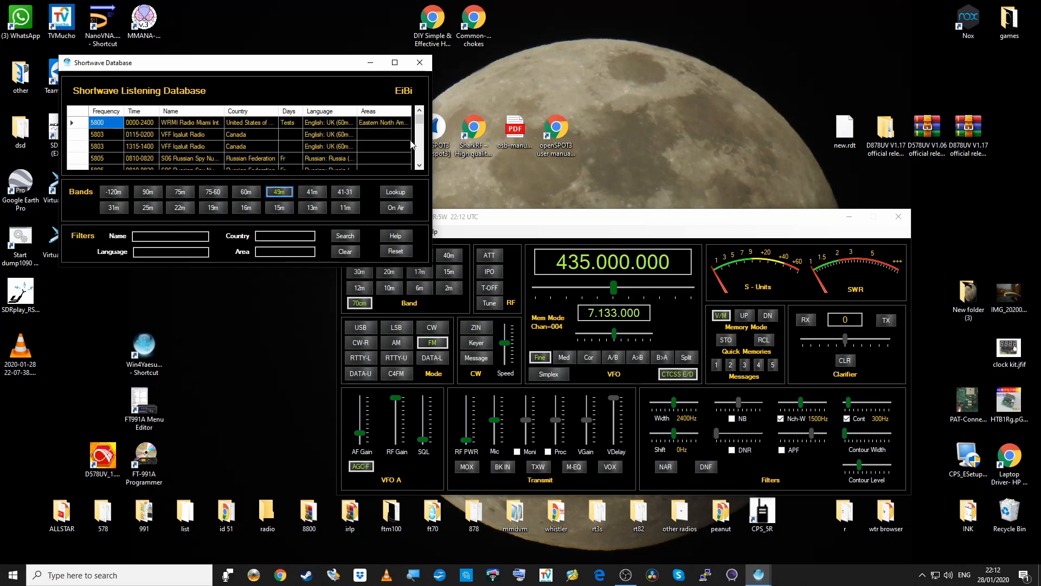
{"action": "scroll", "coordinate": [376, 135], "scroll_direction": "down", "scroll_amount": 5}
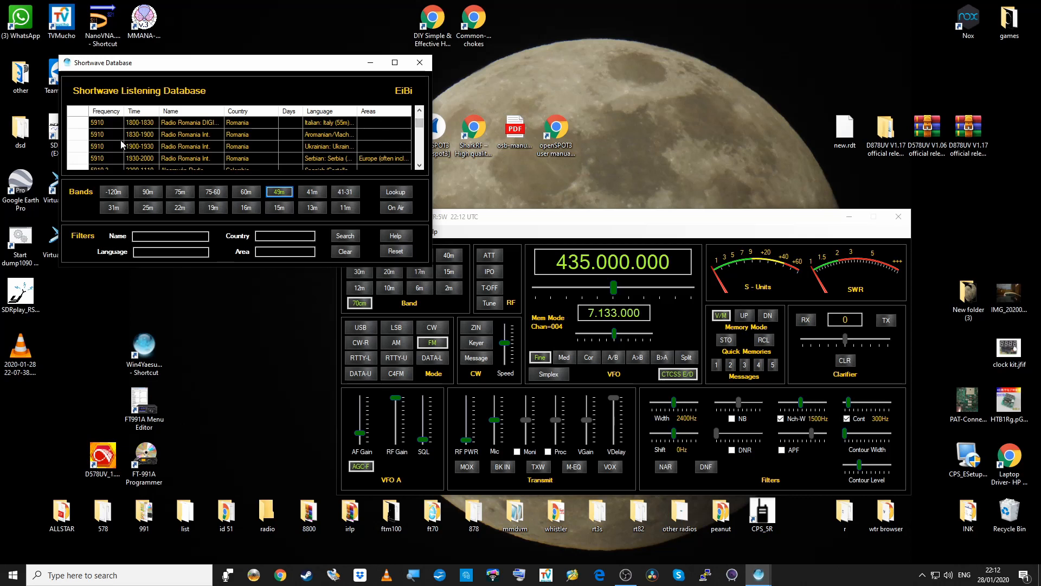
{"action": "left_click", "coordinate": [101, 125]}
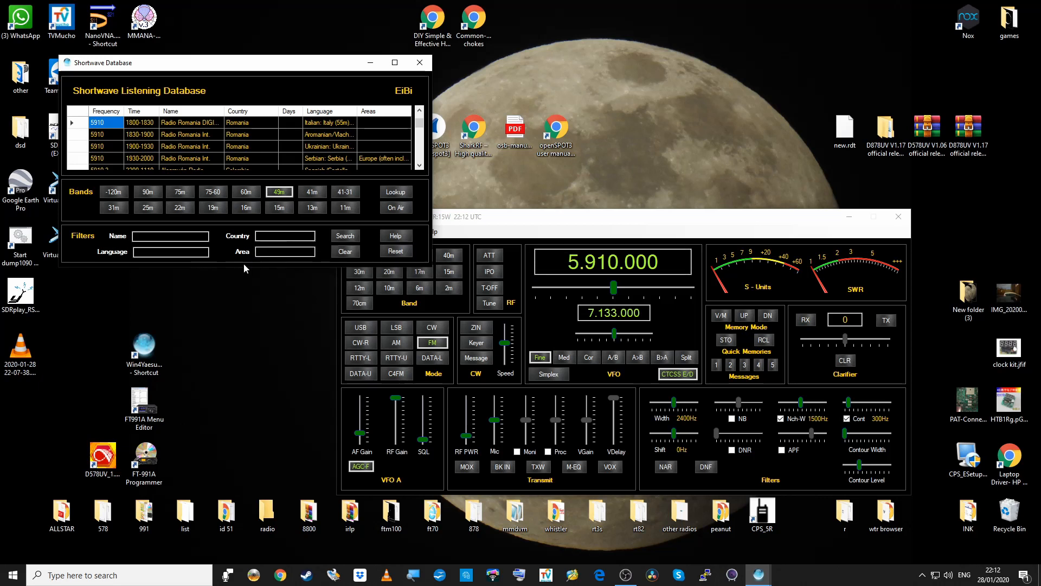
{"action": "left_click", "coordinate": [419, 63]}
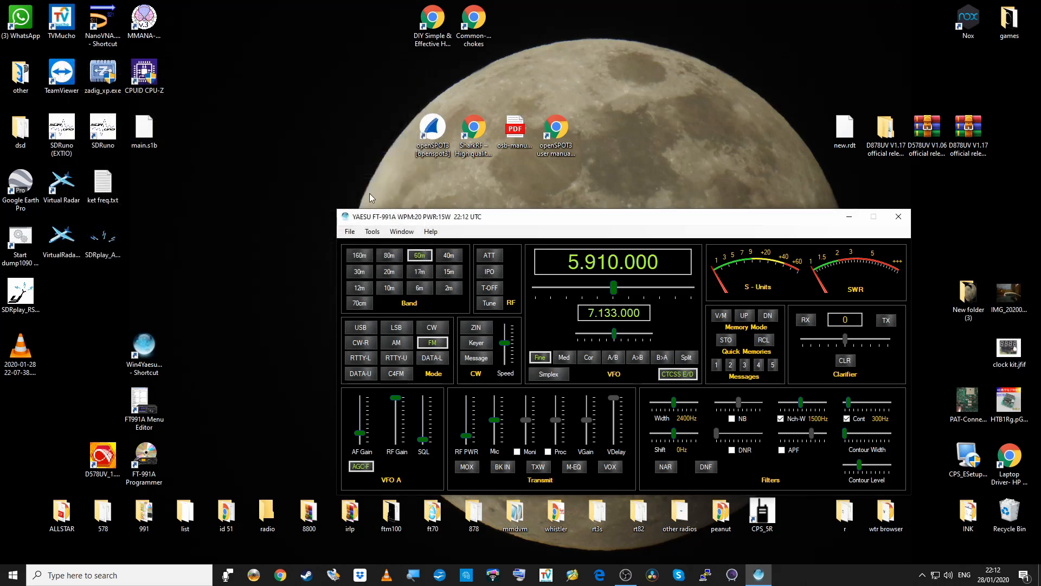
Open the IQ Spectrum Scope using SDRPlay, dismiss the device notice, view the scope window and close it.
{"action": "left_click", "coordinate": [402, 232]}
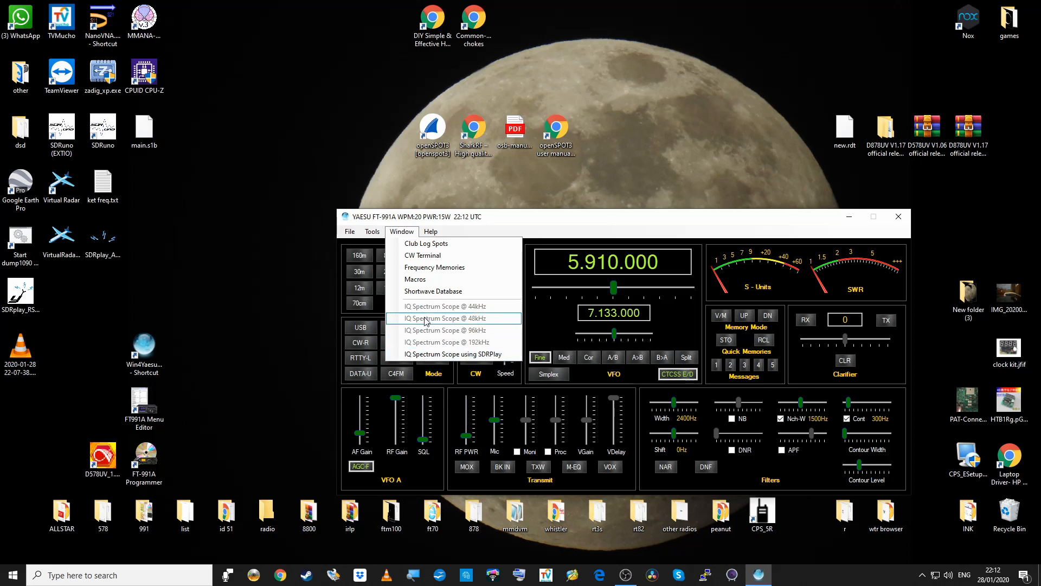
{"action": "left_click", "coordinate": [447, 354]}
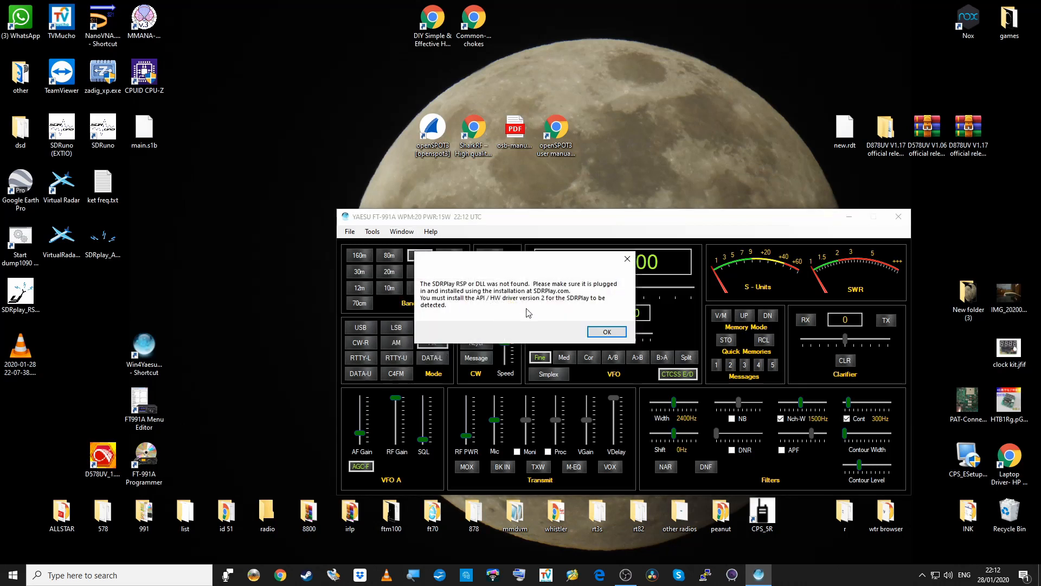
{"action": "left_click", "coordinate": [602, 334]}
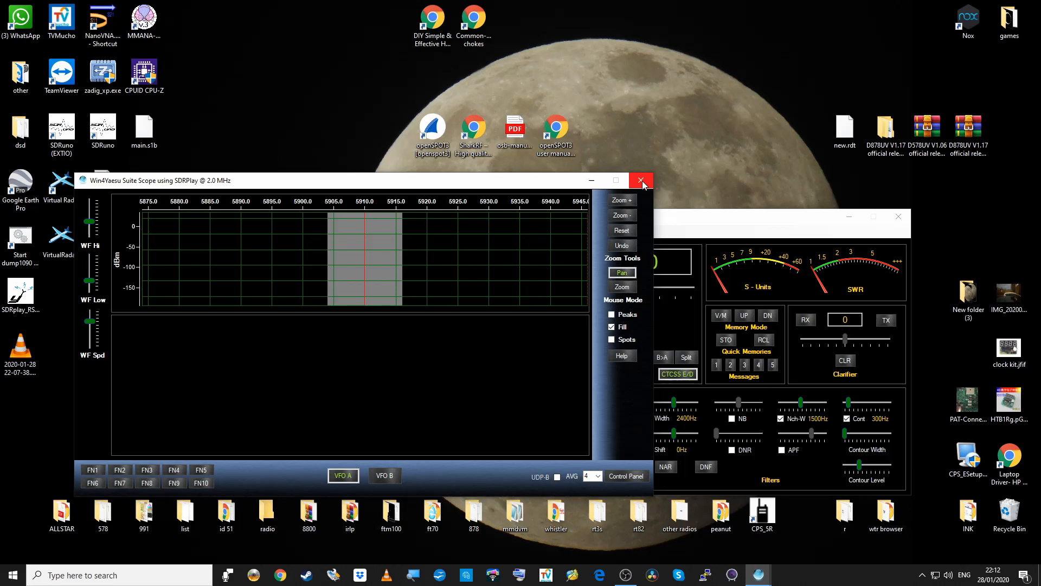
{"action": "left_click", "coordinate": [642, 182]}
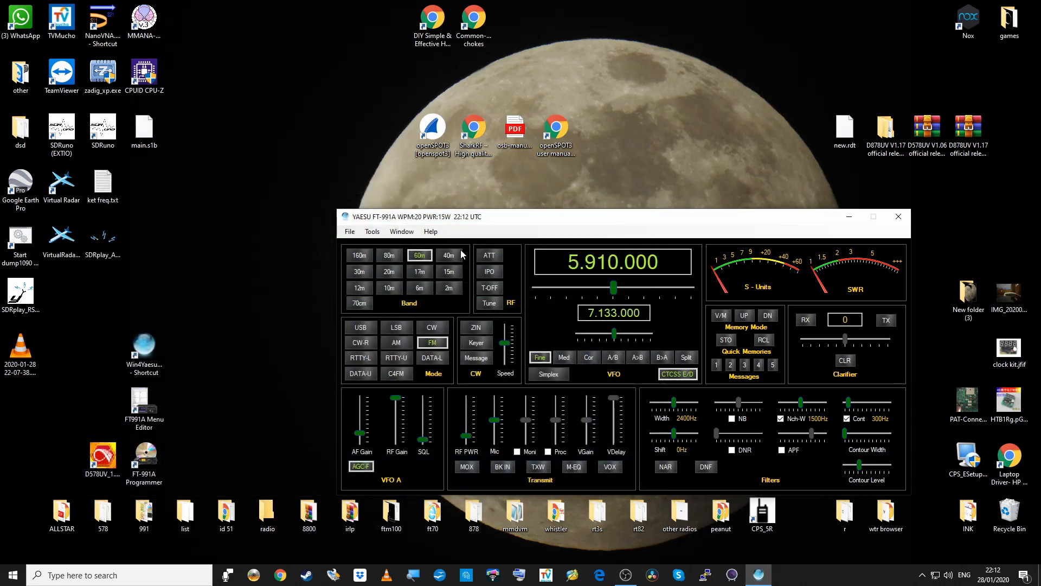
{"action": "left_click", "coordinate": [402, 231]}
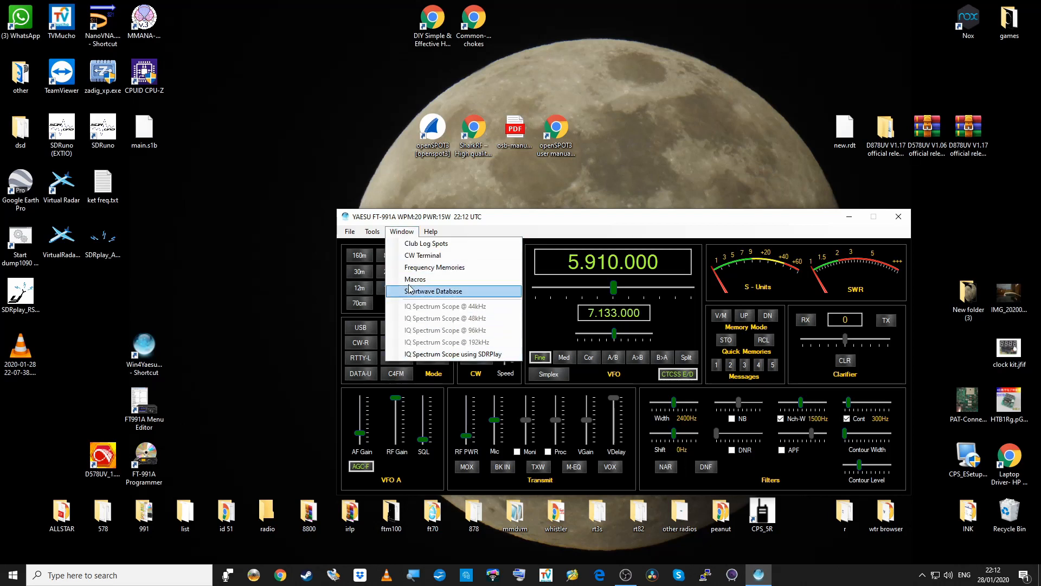
{"action": "left_click", "coordinate": [431, 232]}
{"action": "left_click", "coordinate": [502, 222]}
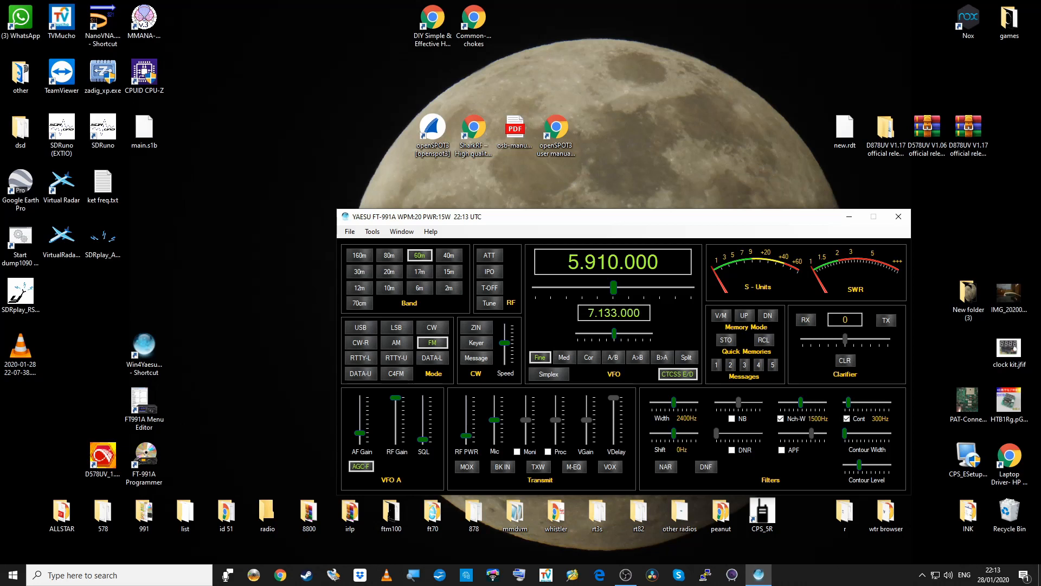
Open the VFO A frequency keypad, move it clear of the radio controls, enter 145 kHz, and shift the main window slightly upward.
{"action": "double_click", "coordinate": [586, 268]}
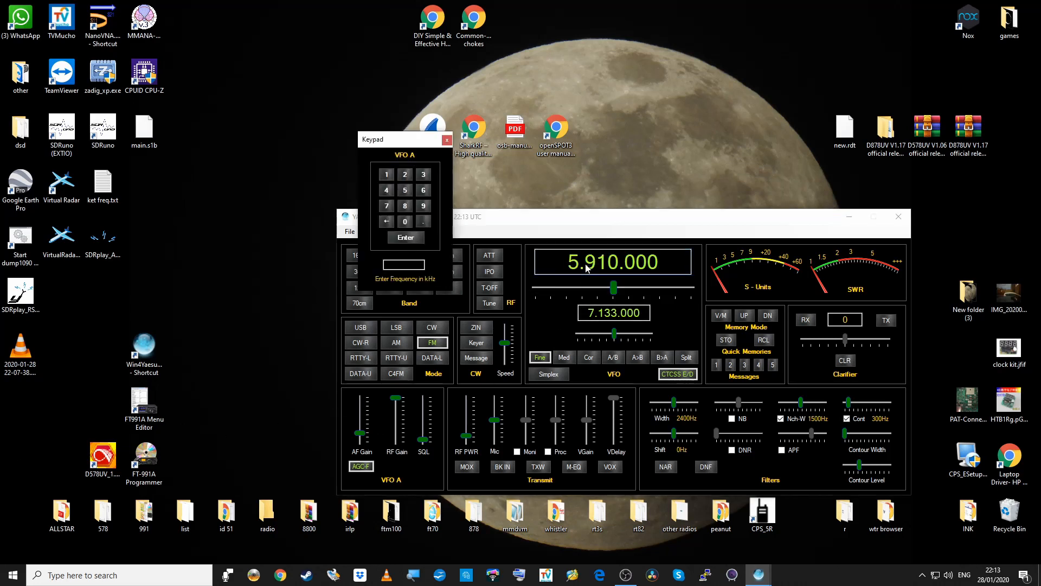
{"action": "left_click_drag", "start_coordinate": [392, 140], "coordinate": [667, 53]}
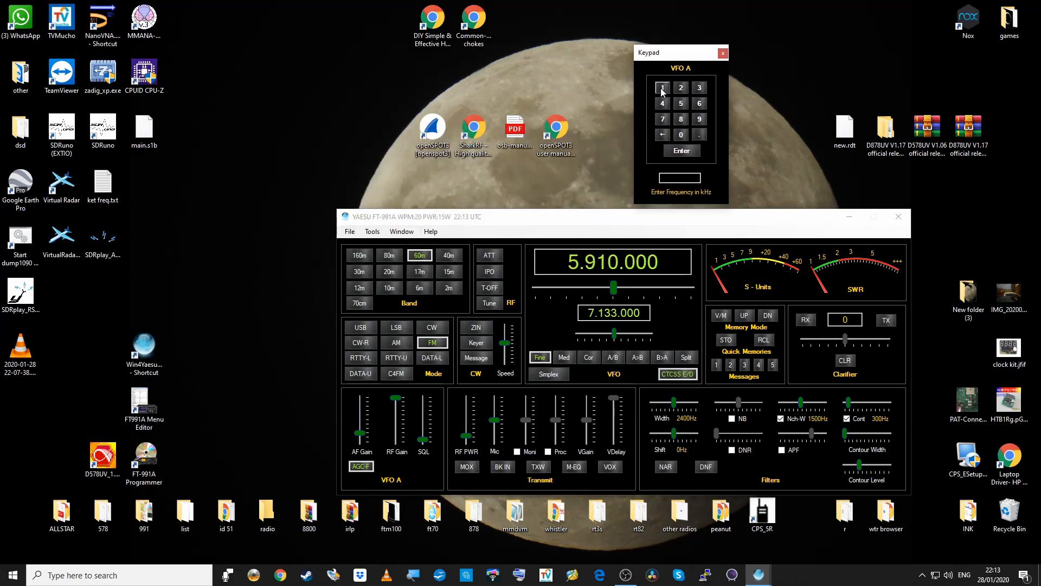
{"action": "key", "text": "Return"}
{"action": "left_click_drag", "start_coordinate": [629, 221], "coordinate": [612, 186]}
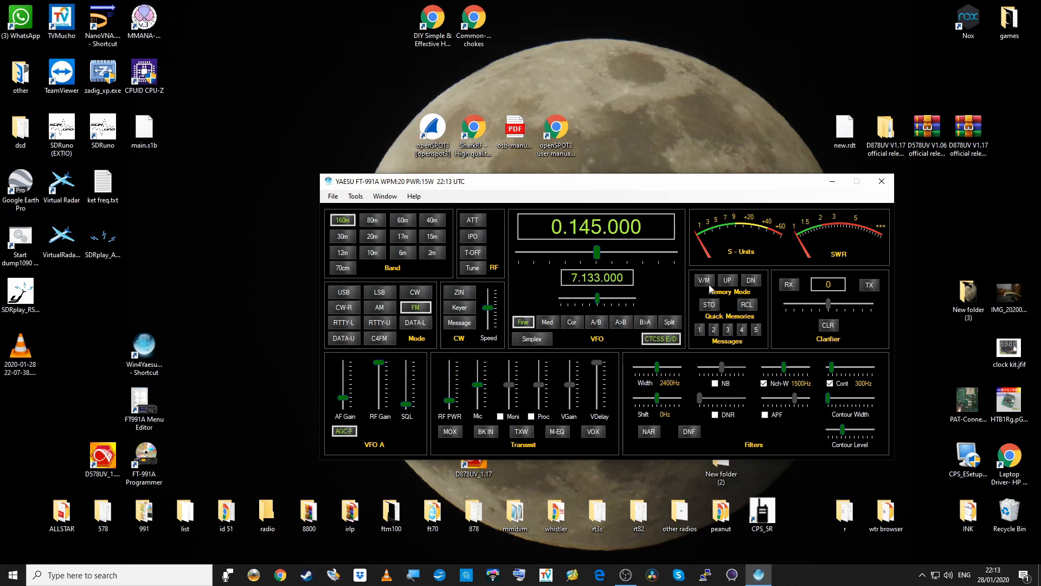
Switch the radio to memory mode and step up through the stored channels to channel 022.
{"action": "left_click", "coordinate": [705, 280]}
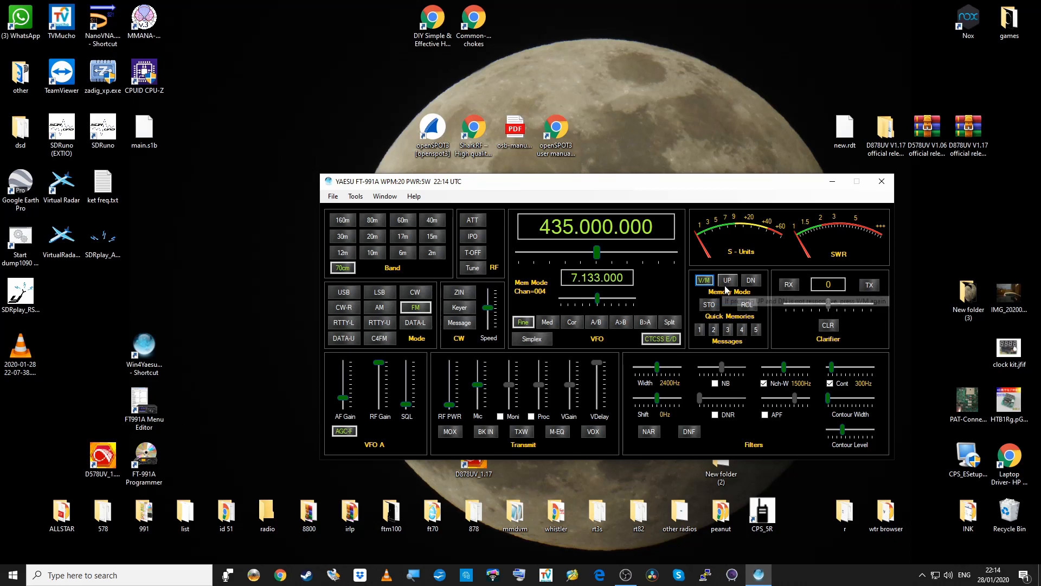
{"action": "left_click", "coordinate": [727, 284]}
{"action": "left_click", "coordinate": [727, 284]}
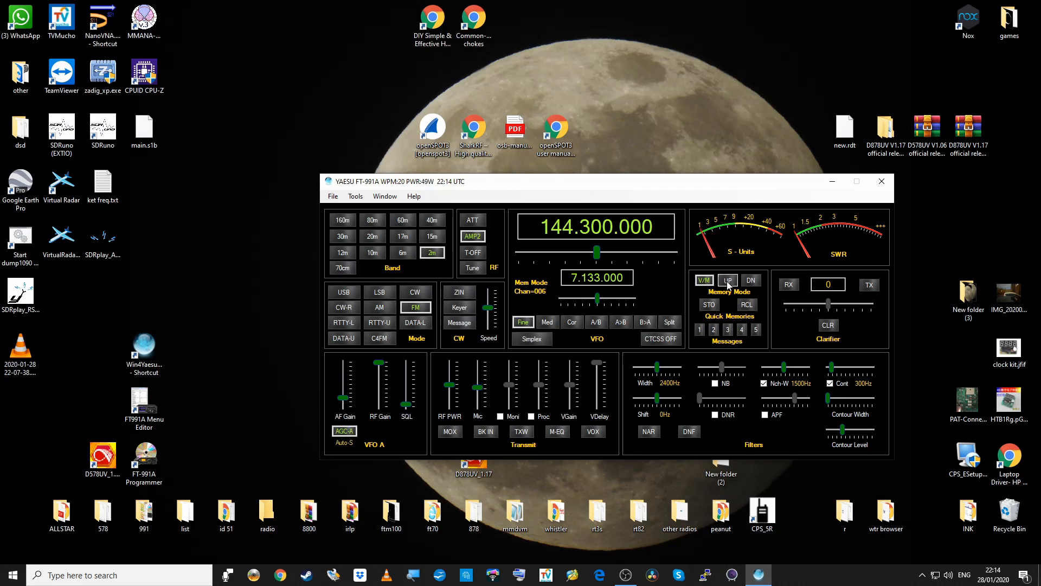
{"action": "left_click", "coordinate": [727, 284]}
{"action": "left_click", "coordinate": [727, 284]}
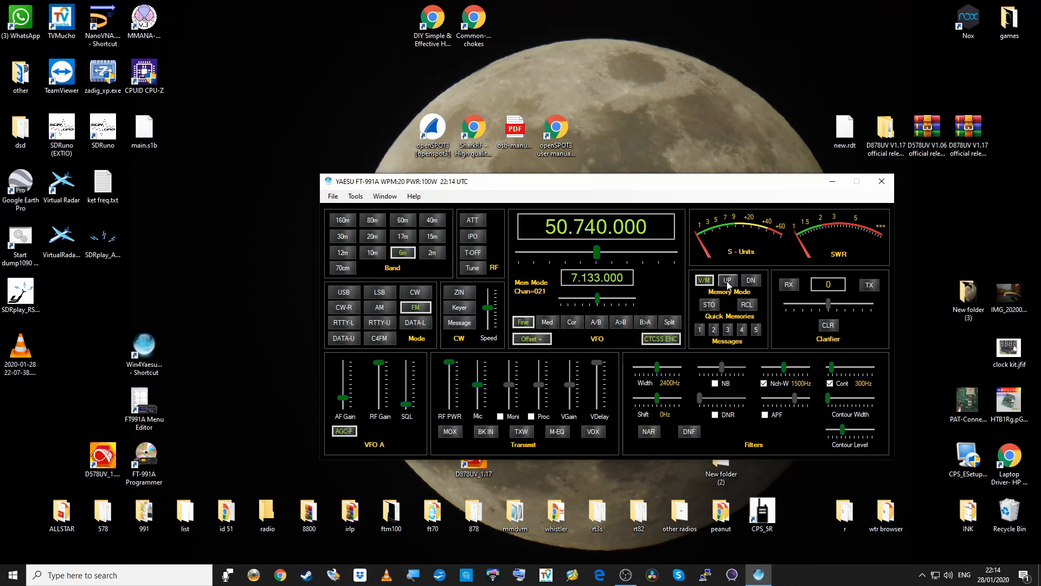
{"action": "left_click", "coordinate": [727, 284]}
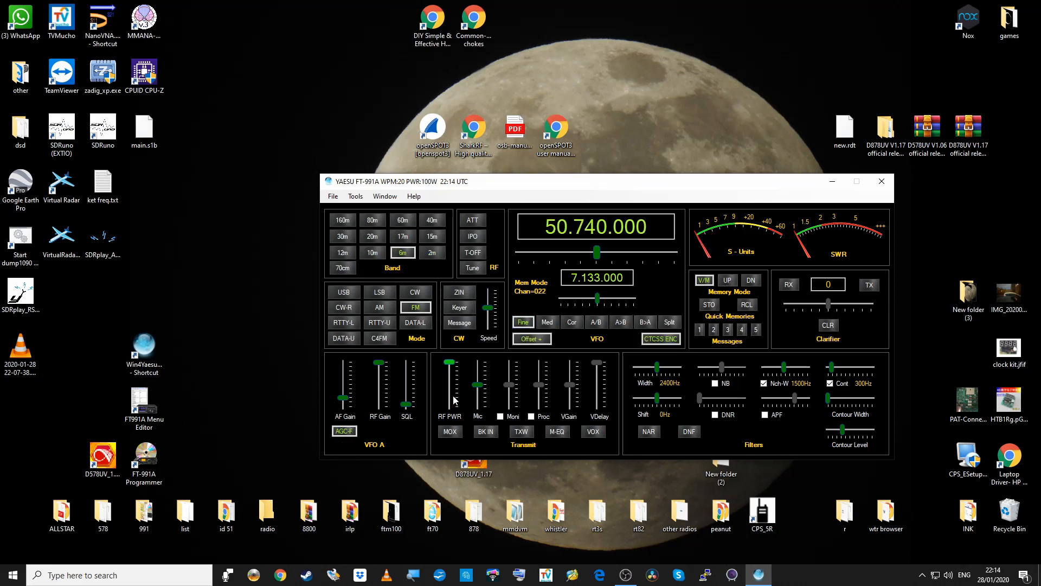